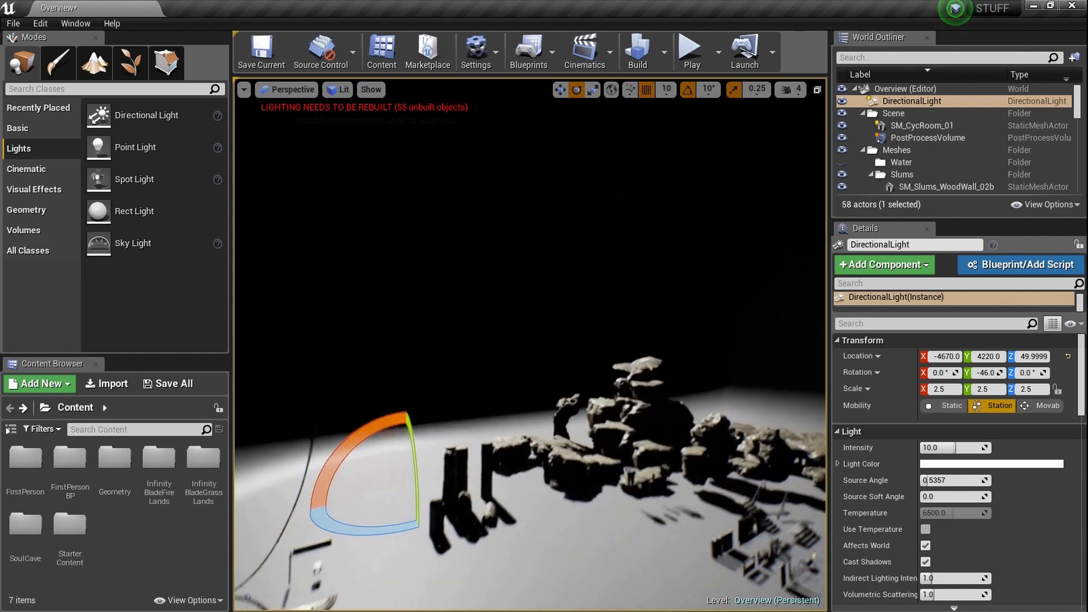
Rotate the directional light to a Y rotation of about -54° and set its intensity to 5
mouse_move(549, 515)
right_mouse_down()
mouse_move(561, 500)
mouse_move(548, 512)
right_mouse_up()
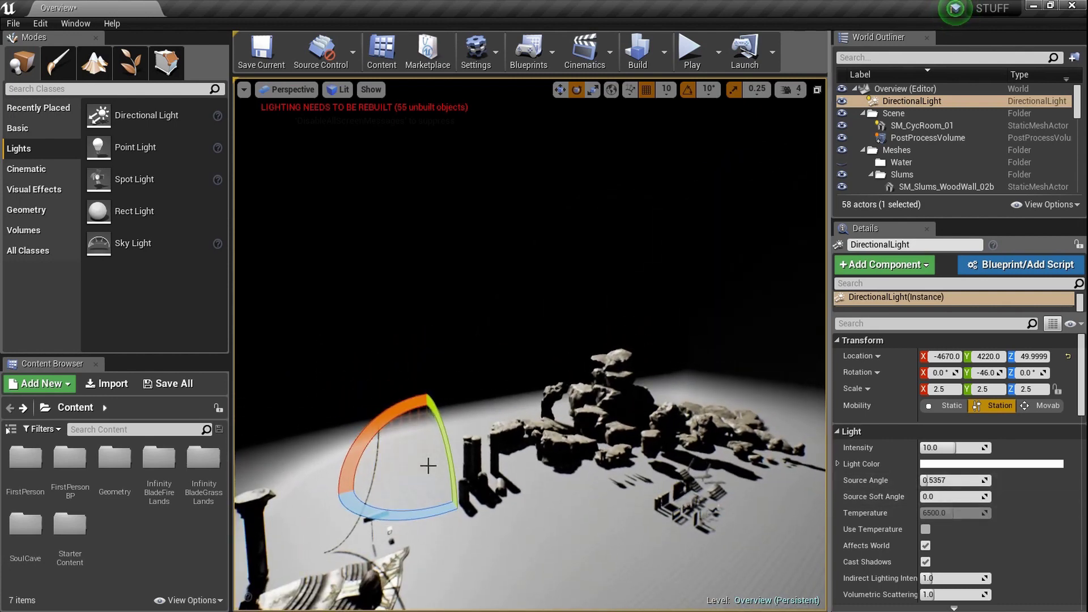
left_click_drag(448, 453, 448, 540)
right_click_drag(454, 387, 527, 405)
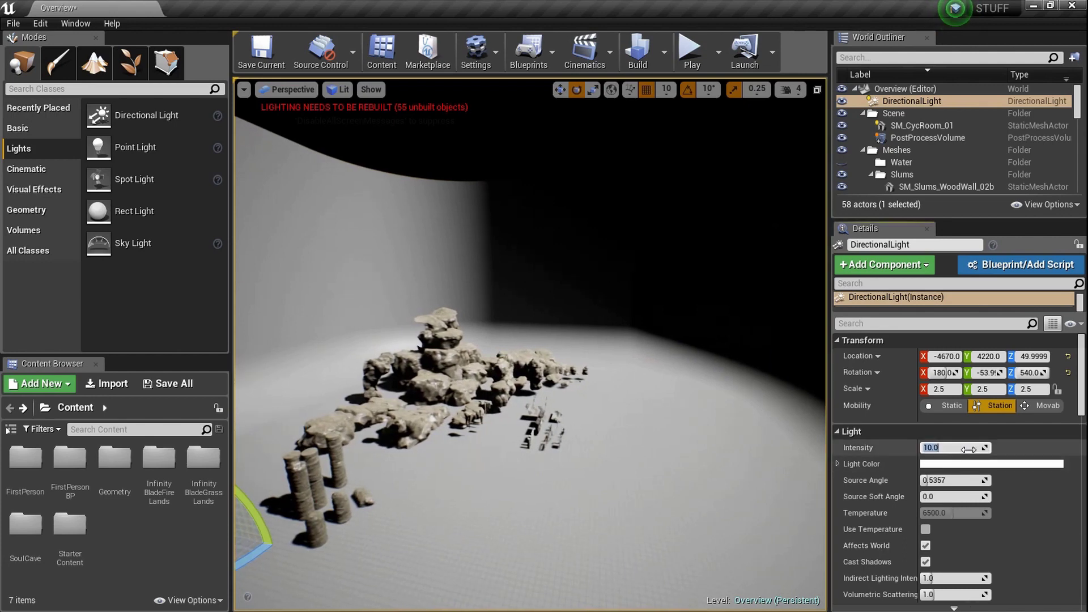
type("5")
key("Return")
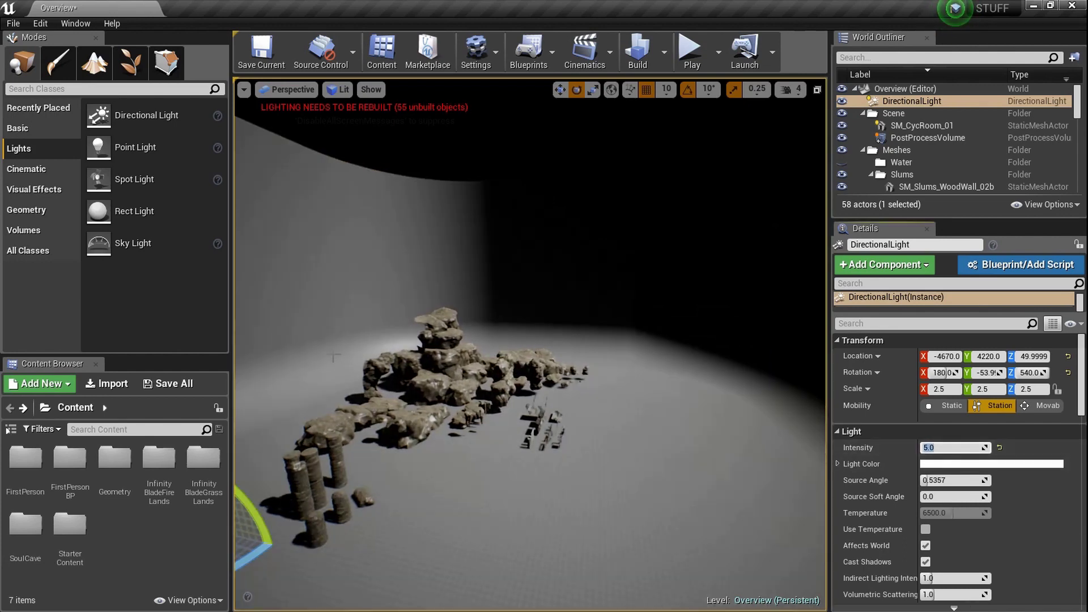
Add an Atmospheric Fog actor to the level near the rock formations
left_click(45, 189)
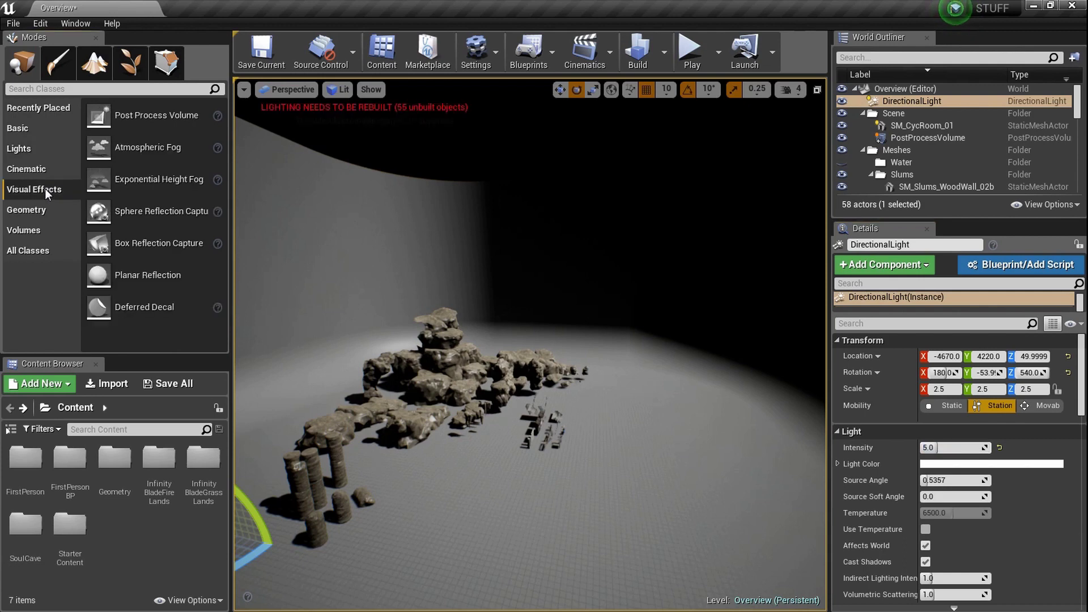
right_click_drag(317, 227, 249, 224)
right_click_drag(314, 204, 314, 183)
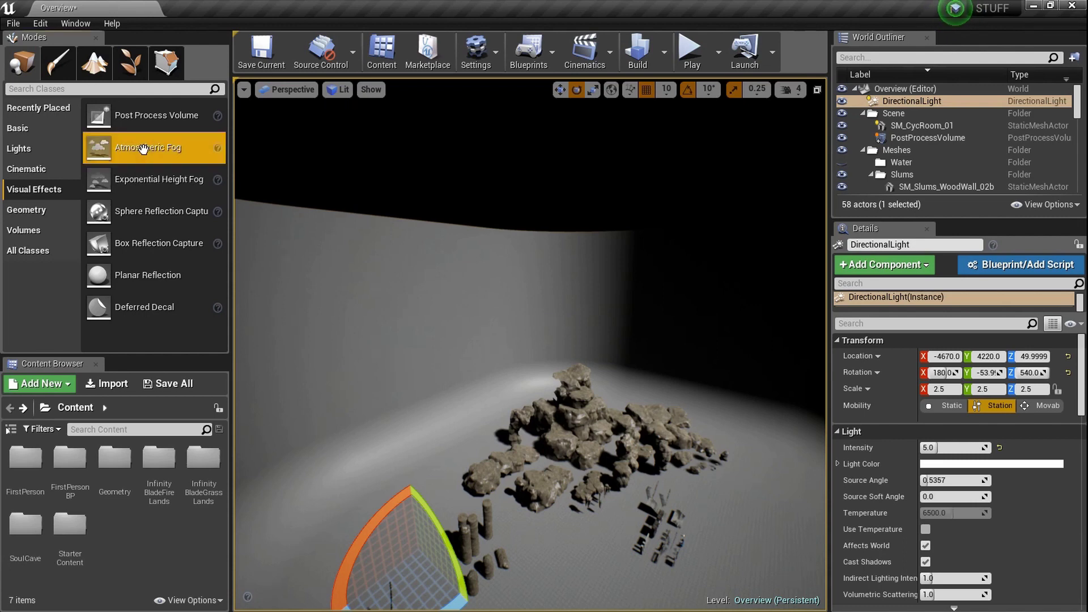
left_click_drag(550, 466, 552, 467)
right_click_drag(552, 467, 683, 422)
key("w")
key("s")
key("w")
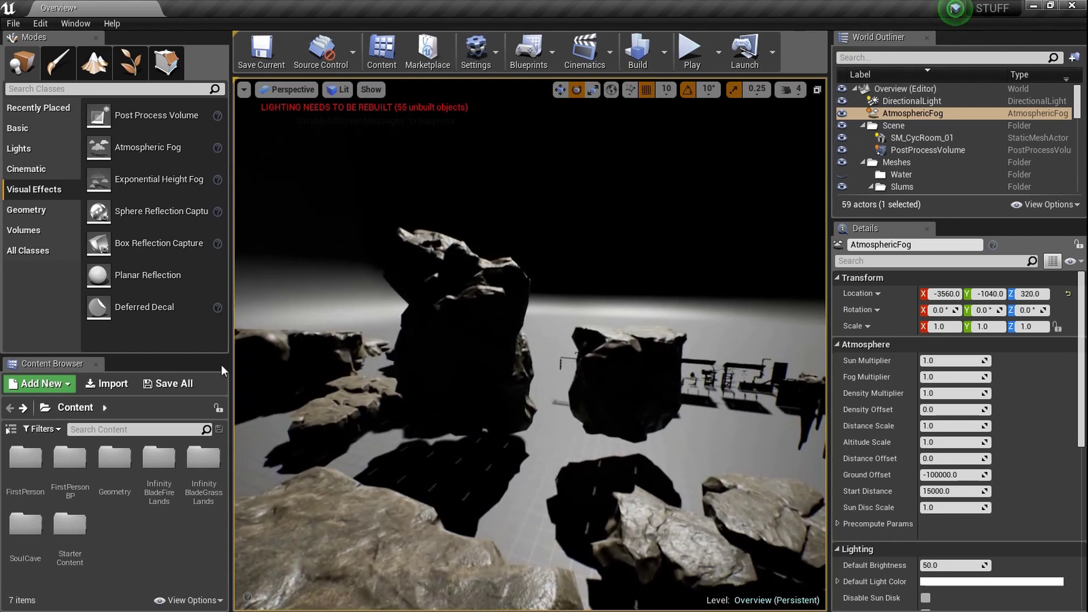
Add a Sky Light to the level on the floor among the rocks
left_click(34, 146)
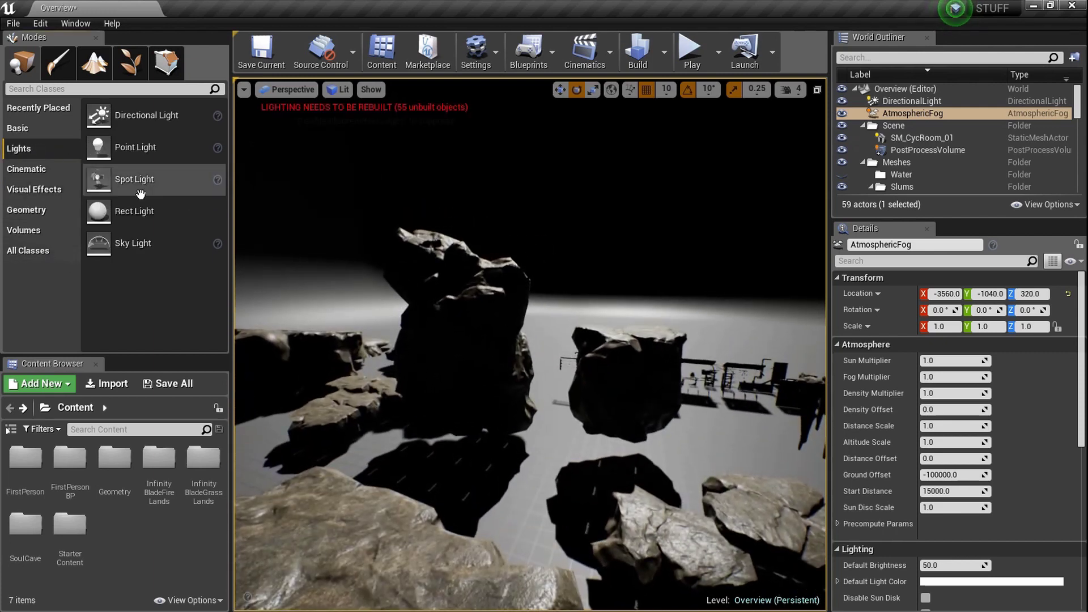
left_click_drag(177, 251, 497, 460)
right_click_drag(497, 460, 525, 417)
key("s")
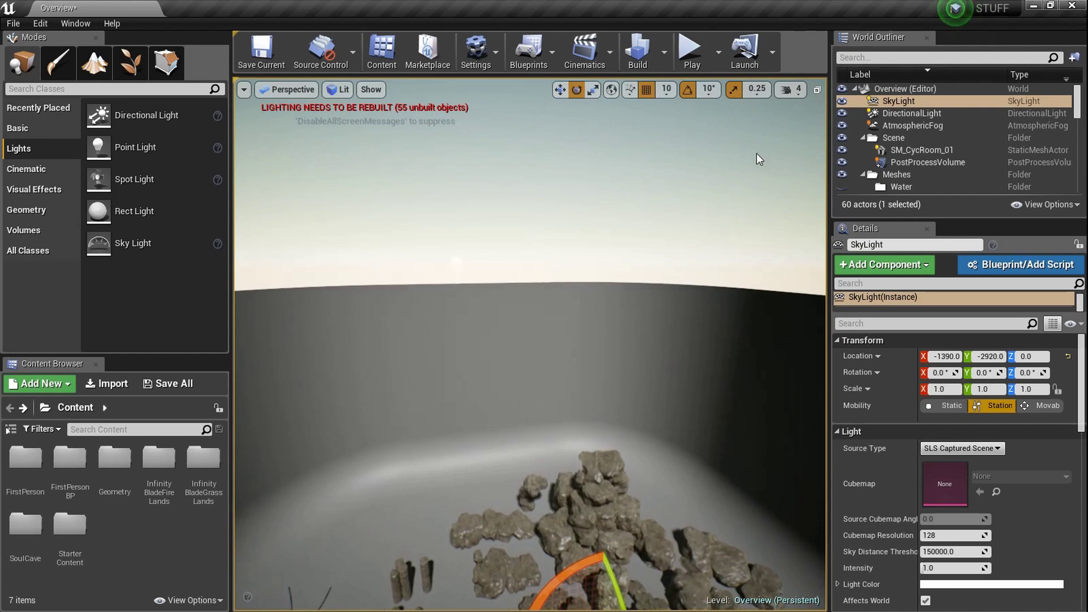
Filter the level's actors by "fog", then select and focus the atmospheric fog
left_click(889, 57)
type("fog")
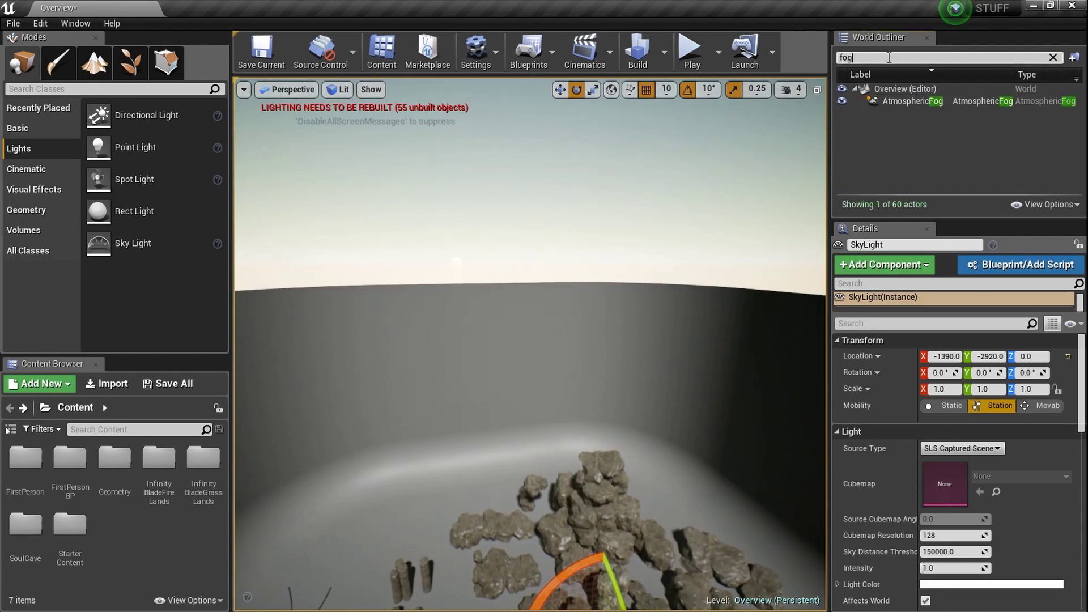
double_click(934, 100)
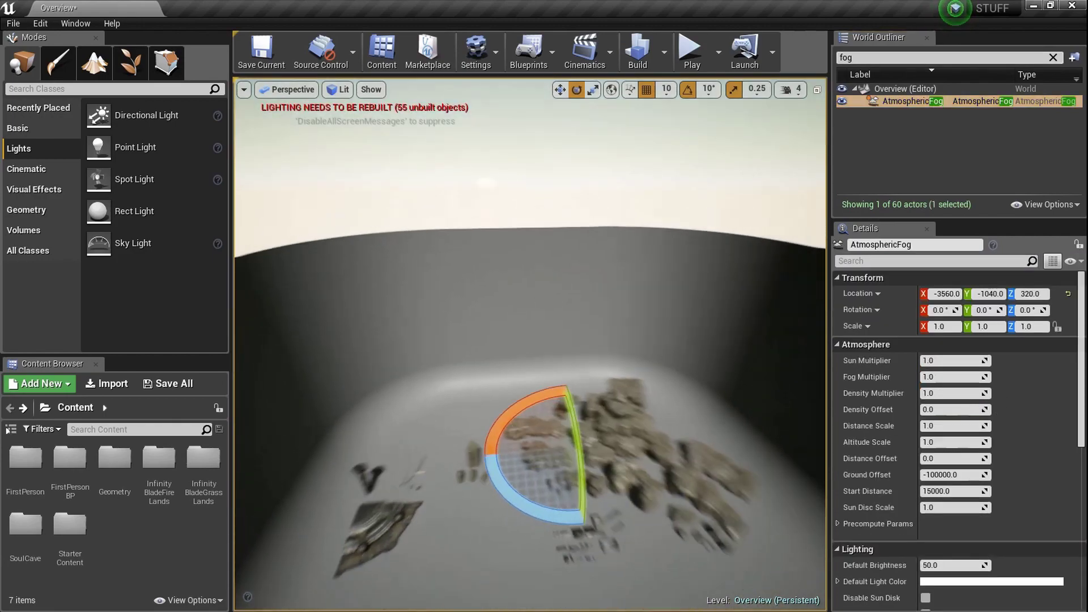
key("w")
right_click_drag(530, 363, 597, 328)
key("s")
key("w")
key("s")
key("d")
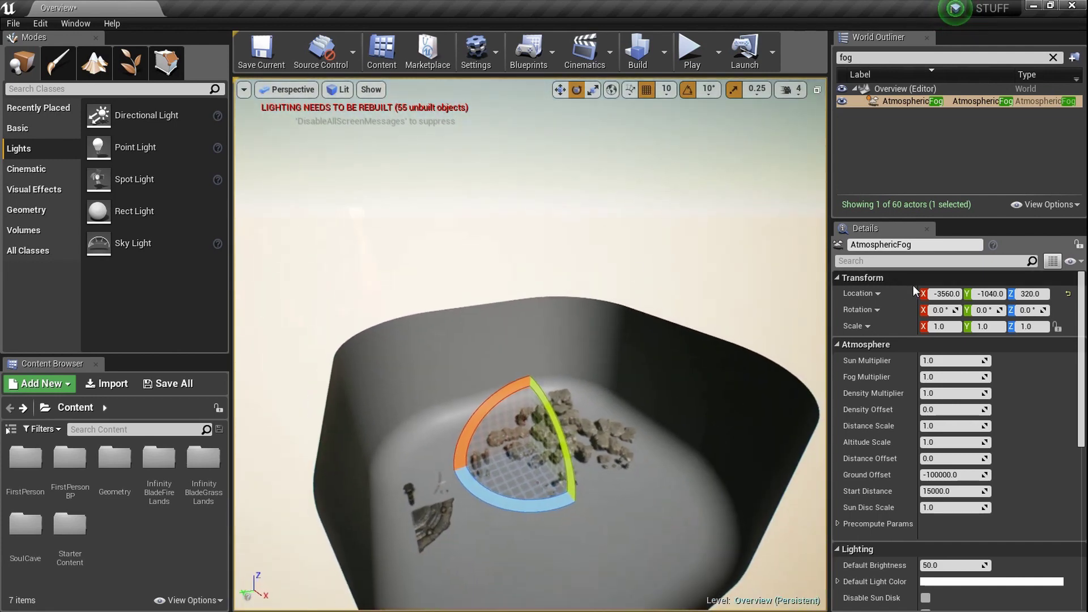
Try different Sun Multiplier values on the atmospheric fog, ending at 20
left_click_drag(953, 360, 1020, 360)
key("ctrl+z")
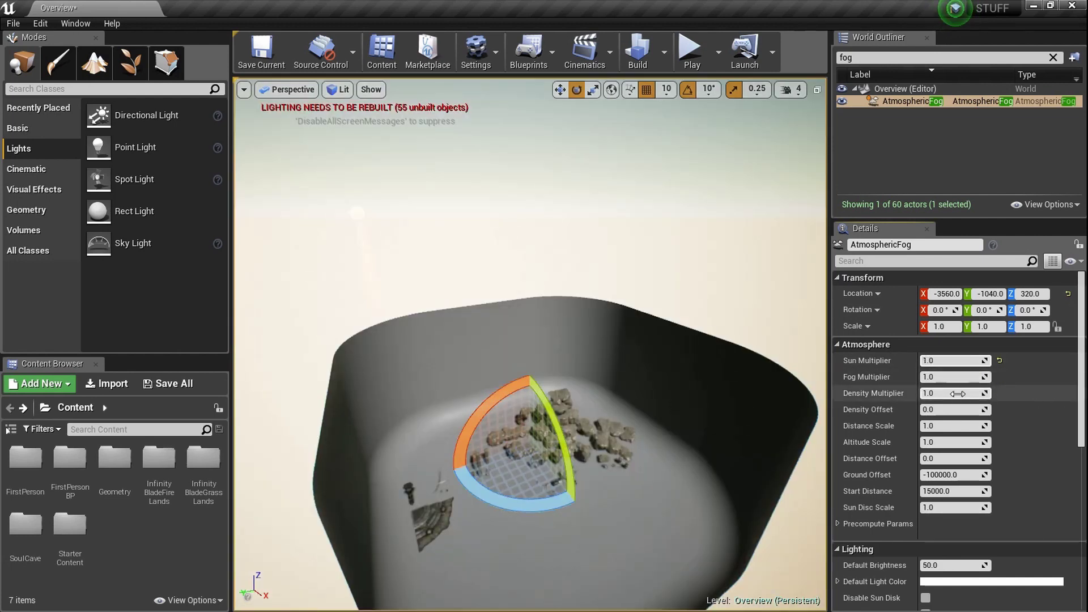
key("w")
right_click_drag(698, 402, 685, 391)
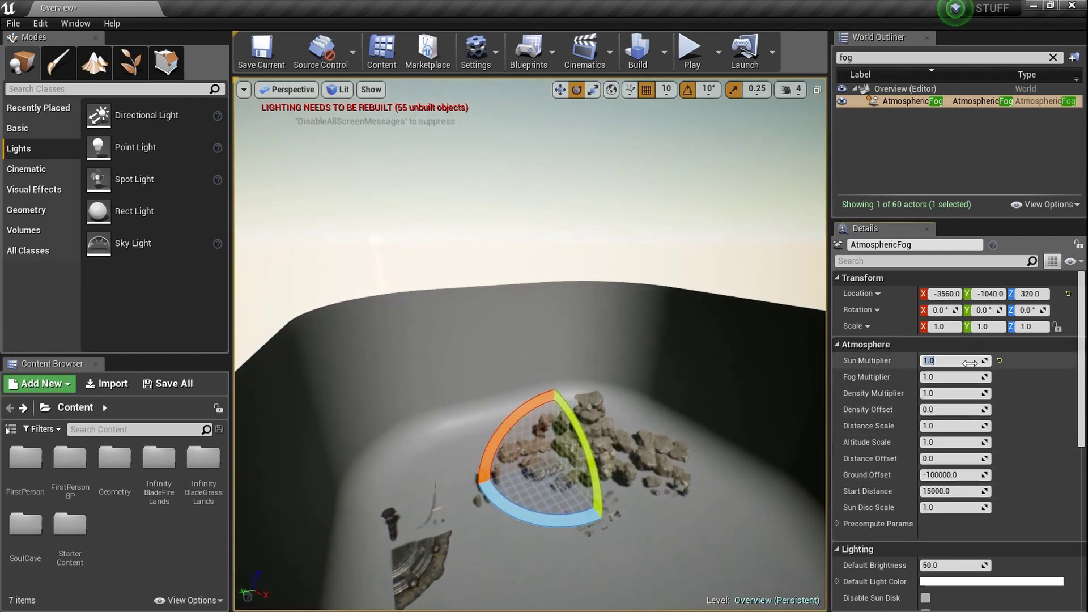
type("2")
key("Return")
type("20")
key("Return")
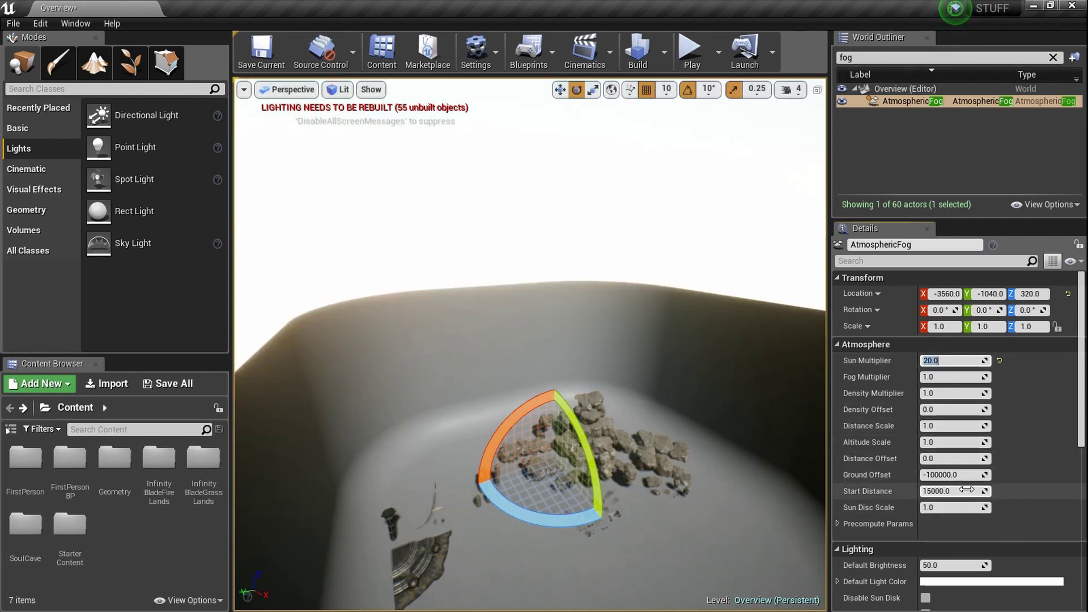
Lower the atmospheric fog's Start Distance to about 520
left_click_drag(964, 492, 932, 491)
key("w")
mouse_move(531, 352)
right_mouse_down()
mouse_move(488, 363)
mouse_move(529, 391)
mouse_move(535, 374)
mouse_move(513, 389)
mouse_move(525, 363)
mouse_move(524, 382)
mouse_move(547, 379)
mouse_move(538, 371)
right_mouse_up()
key("w")
key("s")
key("s")
right_click_drag(711, 482, 706, 488)
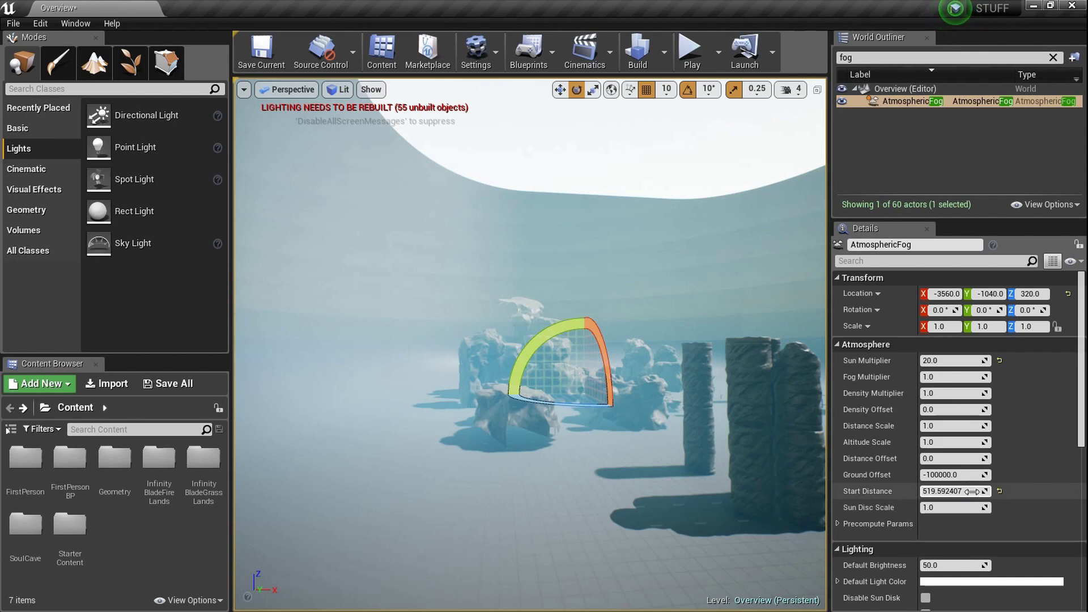
Raise the atmospheric fog's Start Distance to about 768
left_click_drag(972, 491, 1021, 491)
key("w")
right_click_drag(575, 388, 423, 392)
key("w")
key("d")
key("s")
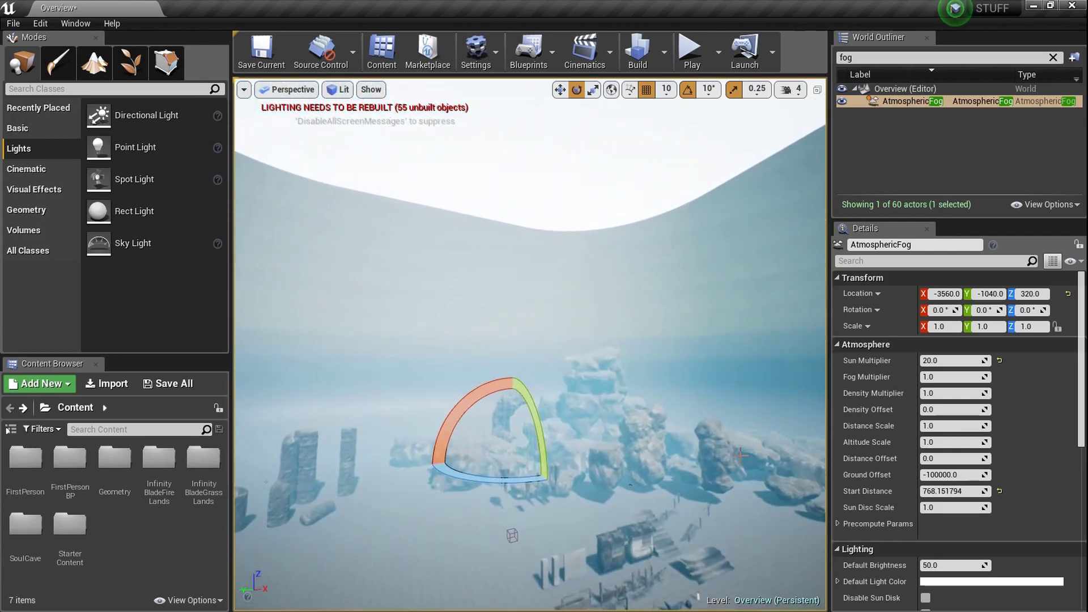
Set the atmospheric fog's Altitude Scale to about 0.87 and its Start Distance to about 731
left_click_drag(949, 443, 941, 443)
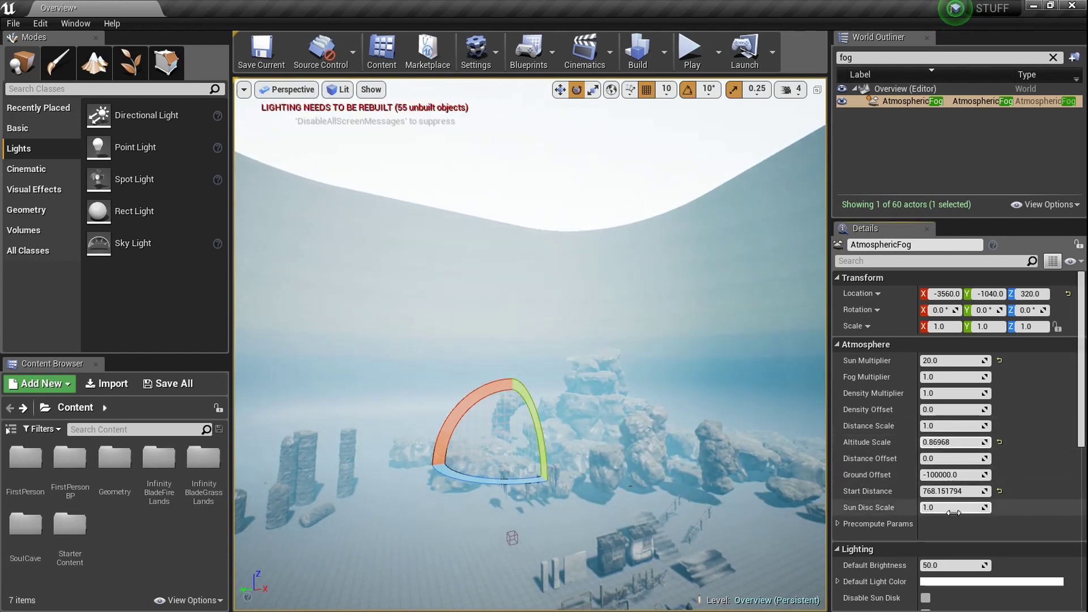
left_click_drag(961, 492, 1017, 492)
key("s")
right_click_drag(782, 454, 778, 455)
left_click_drag(958, 492, 924, 492)
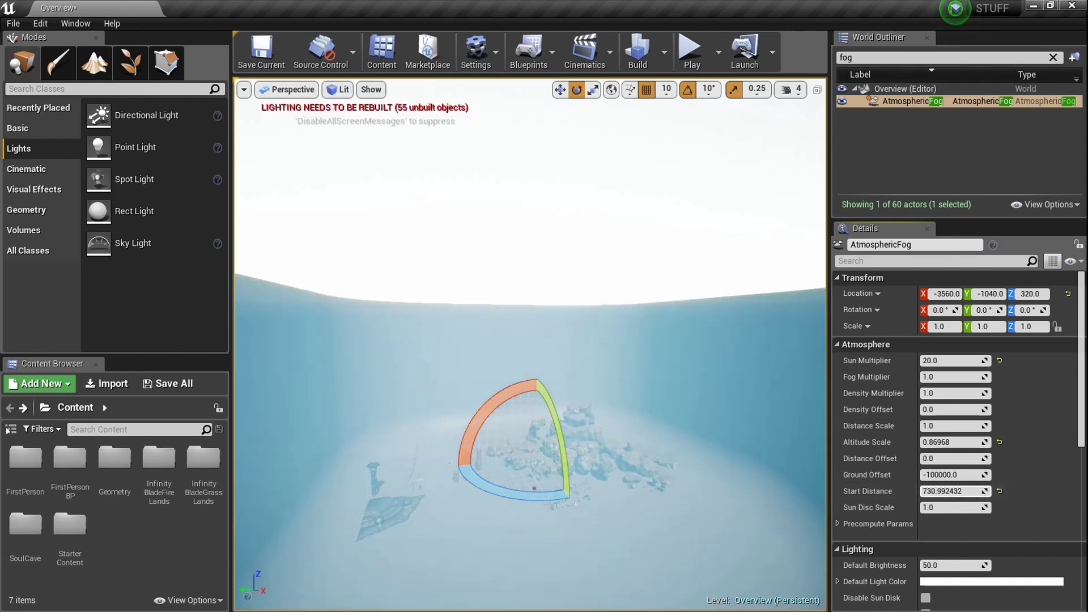
Raise the atmospheric fog's Sun Multiplier to about 145 and its Start Distance to about 1462
left_click_drag(958, 360, 989, 360)
right_click_drag(783, 443, 761, 468)
key("w")
mouse_move(943, 492)
left_mouse_down()
mouse_move(980, 491)
mouse_move(964, 492)
left_mouse_up()
key("s")
right_click_drag(619, 436, 603, 410)
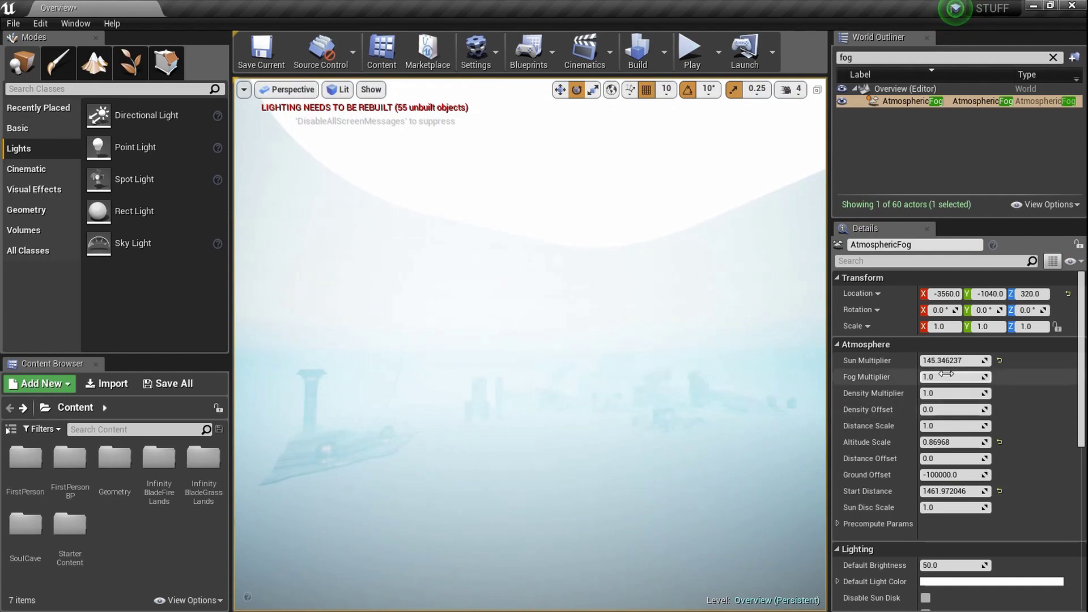
Inspect the fog around the rock arches, then delete the atmospheric fog from the level
mouse_move(669, 368)
right_mouse_down()
mouse_move(641, 381)
mouse_move(666, 391)
mouse_move(649, 371)
right_mouse_up()
key("w")
key("w")
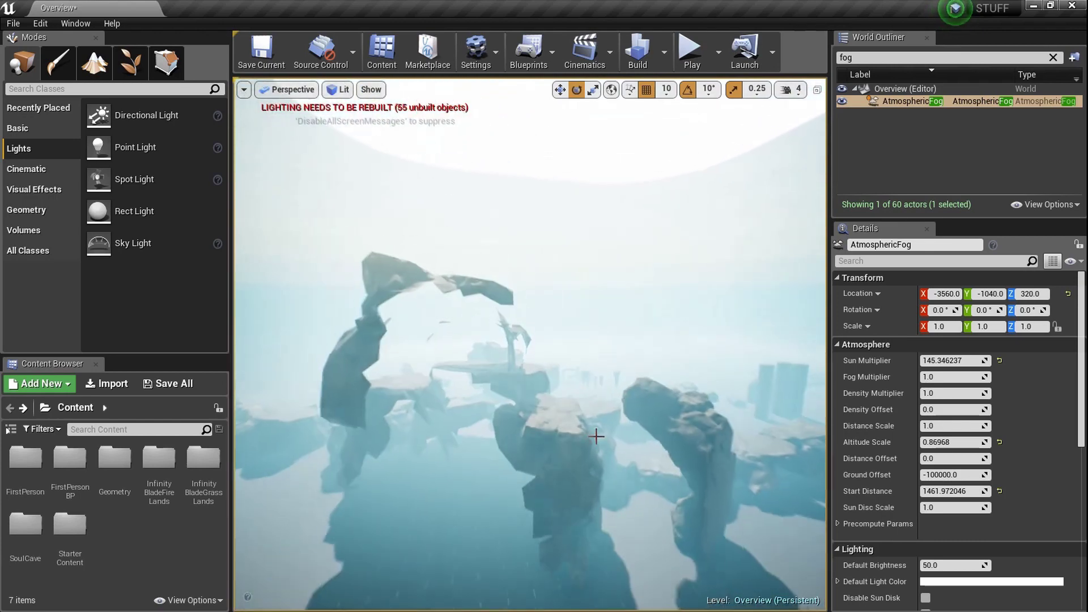
left_click(938, 101)
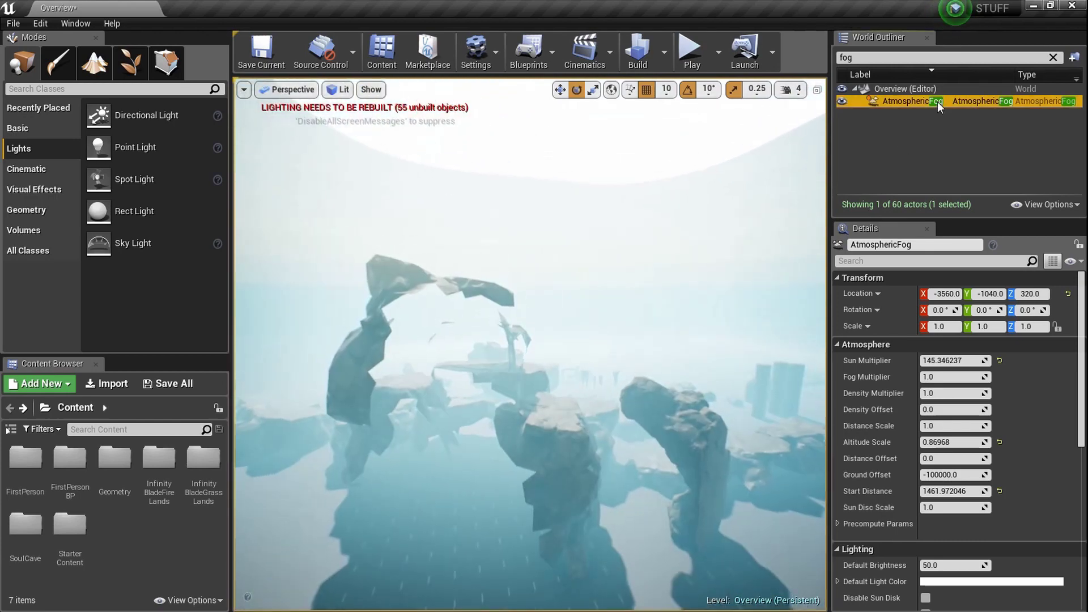
key("Delete")
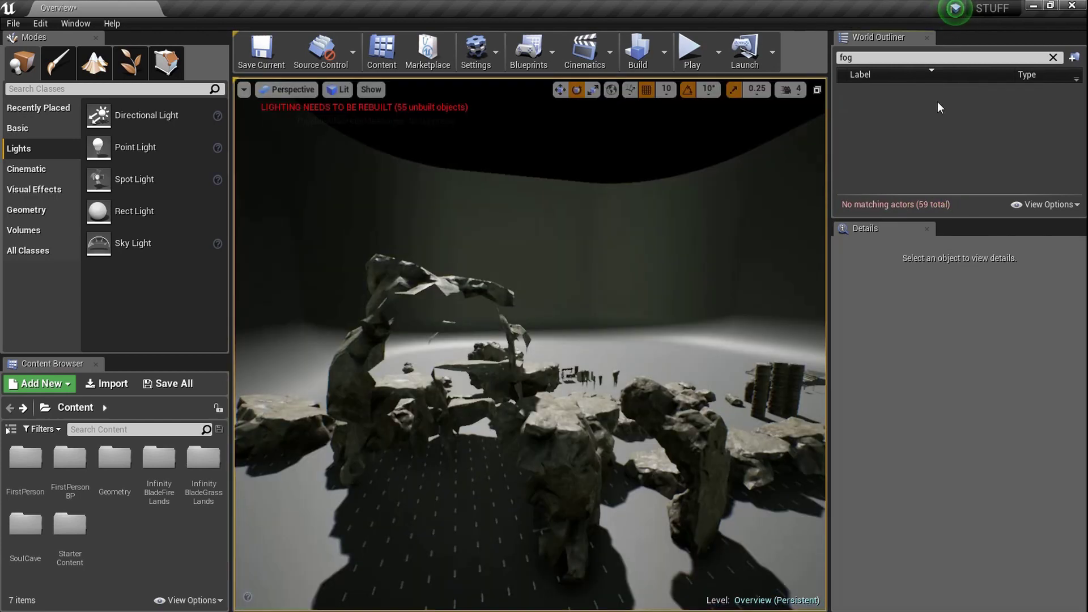
Add an Exponential Height Fog actor to the level near the rock formations
right_click_drag(649, 371, 719, 253)
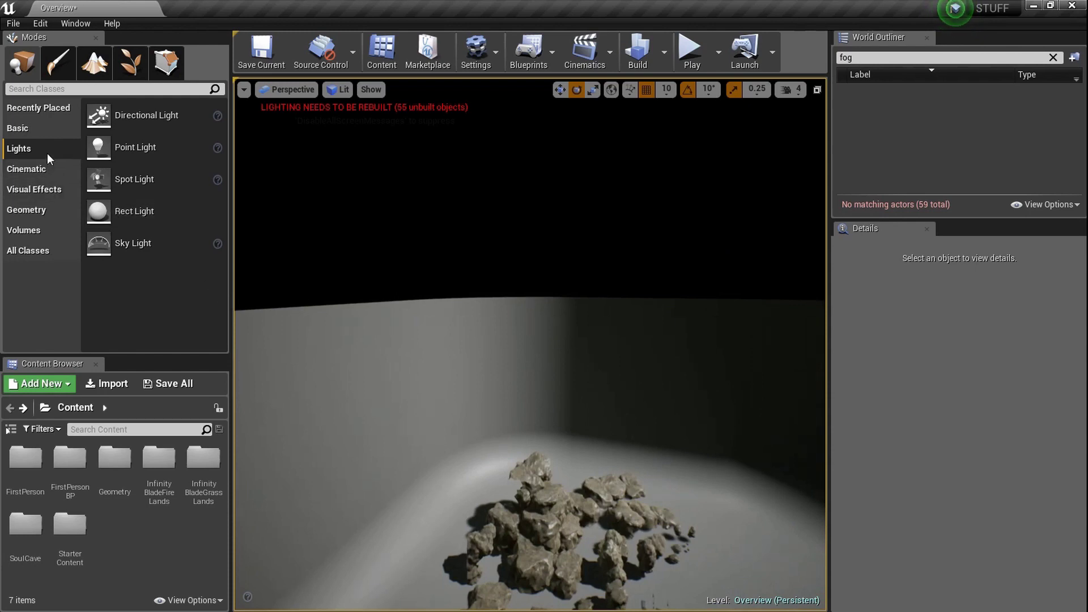
left_click(49, 188)
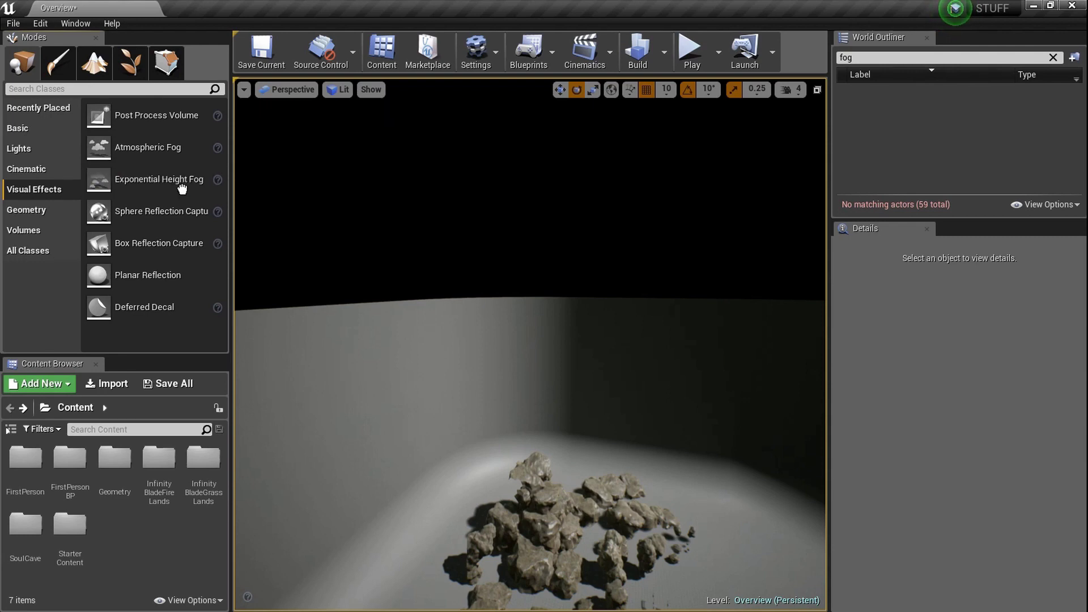
left_click_drag(206, 205, 494, 483)
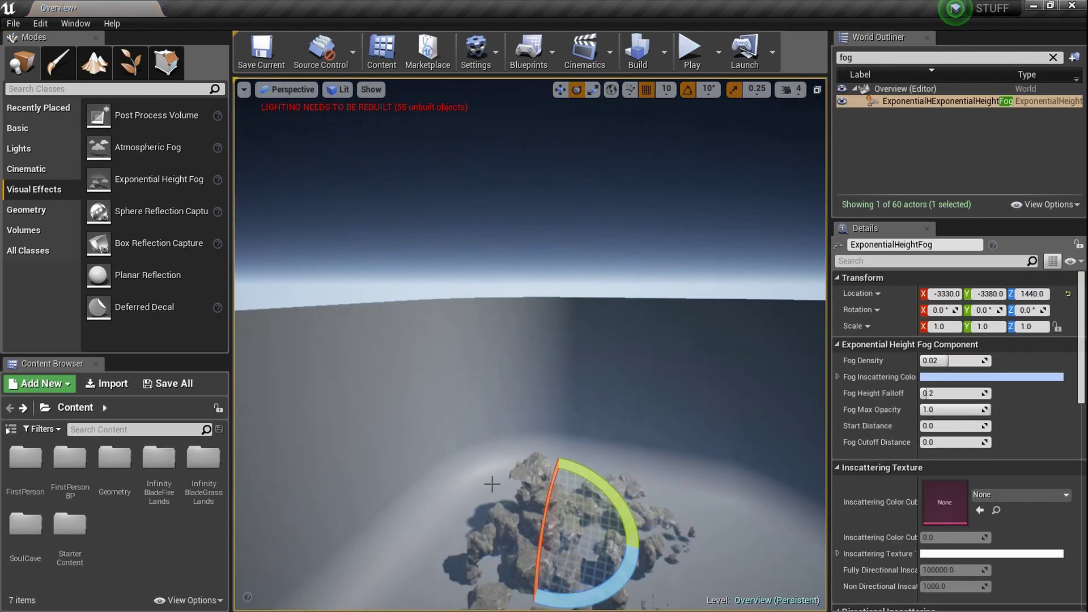
right_click_drag(493, 483, 493, 414)
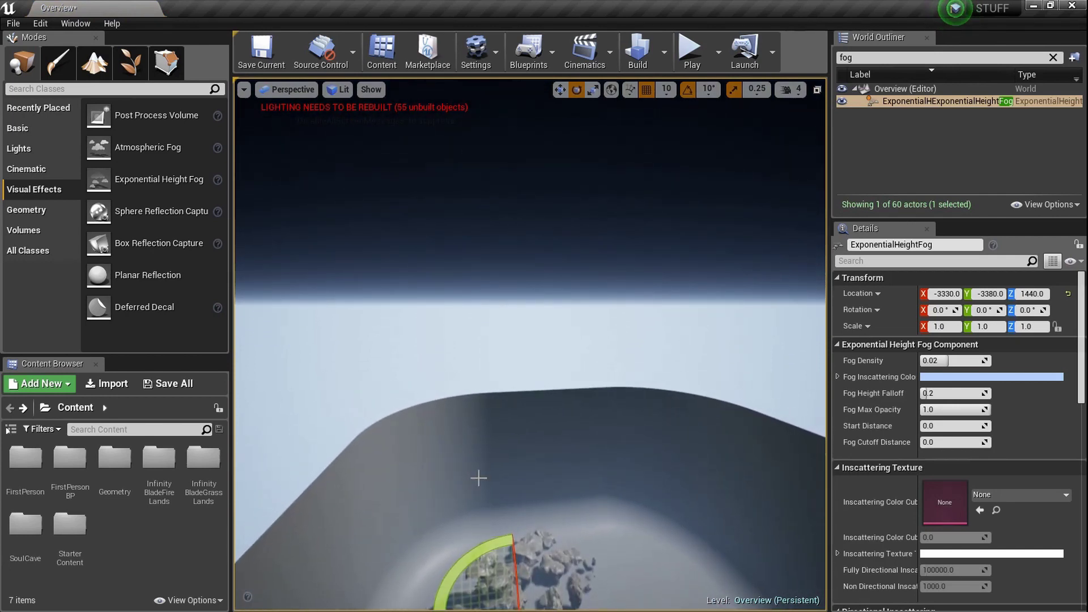
right_click_drag(493, 414, 561, 562)
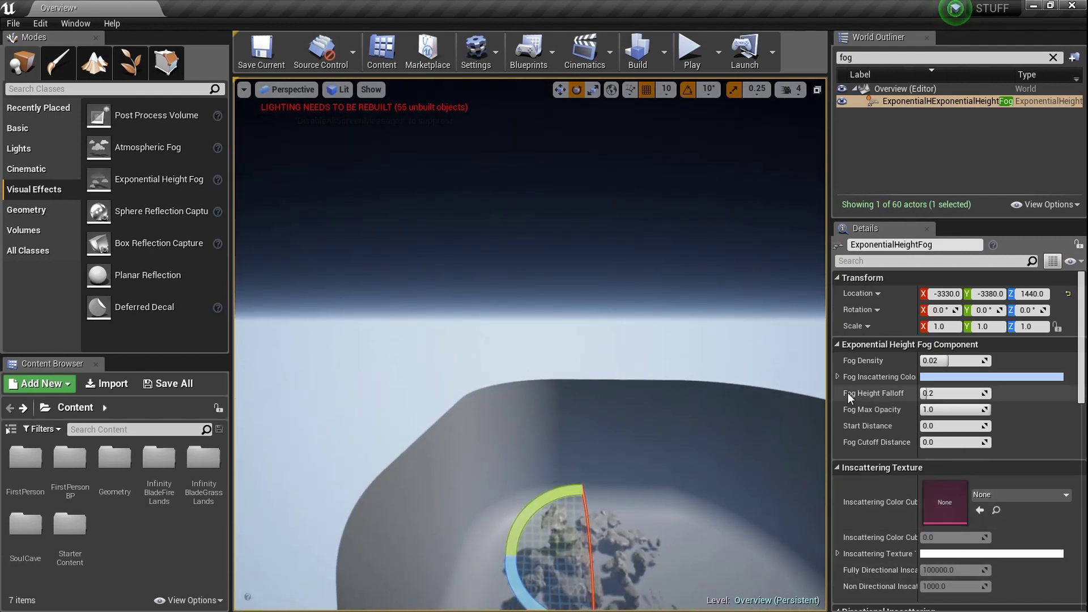
Set the exponential height fog's Fog Density to 0.1
mouse_move(950, 361)
left_mouse_down()
mouse_move(963, 361)
mouse_move(939, 361)
left_mouse_up()
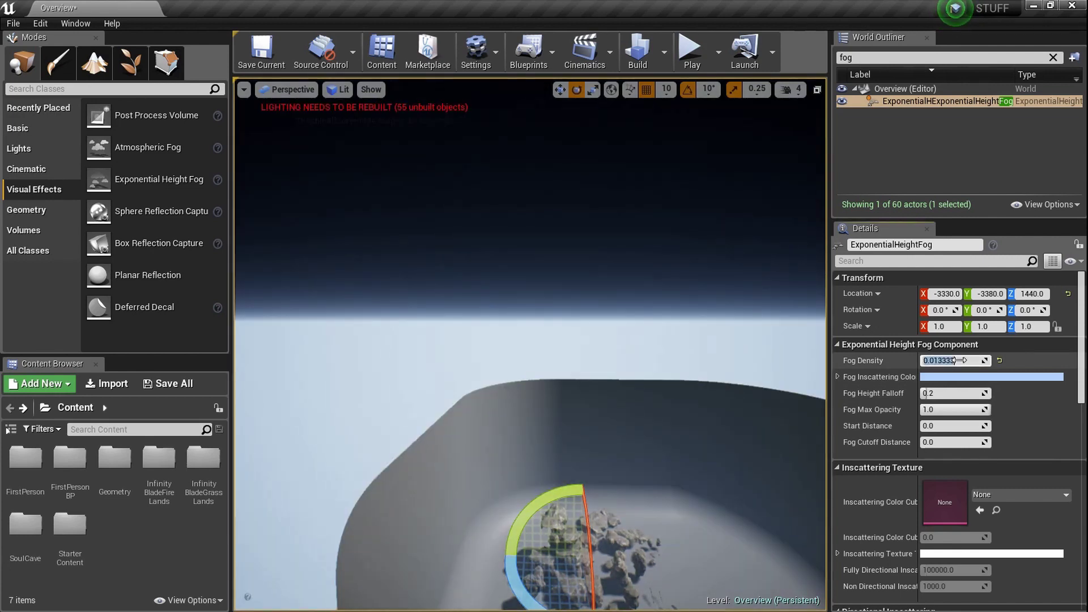
key("Return")
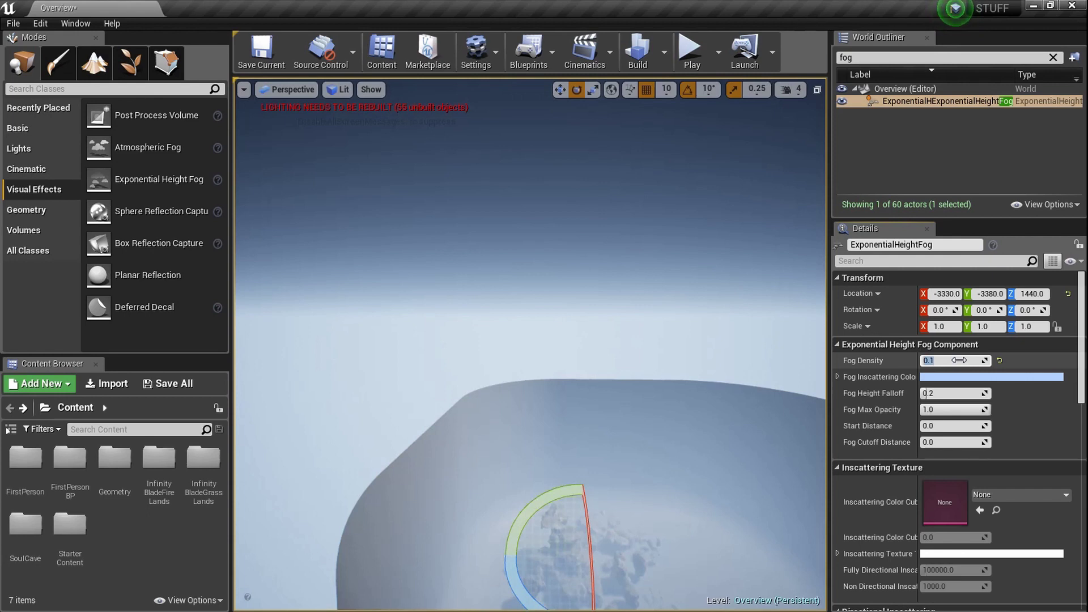
right_click_drag(561, 472, 561, 472)
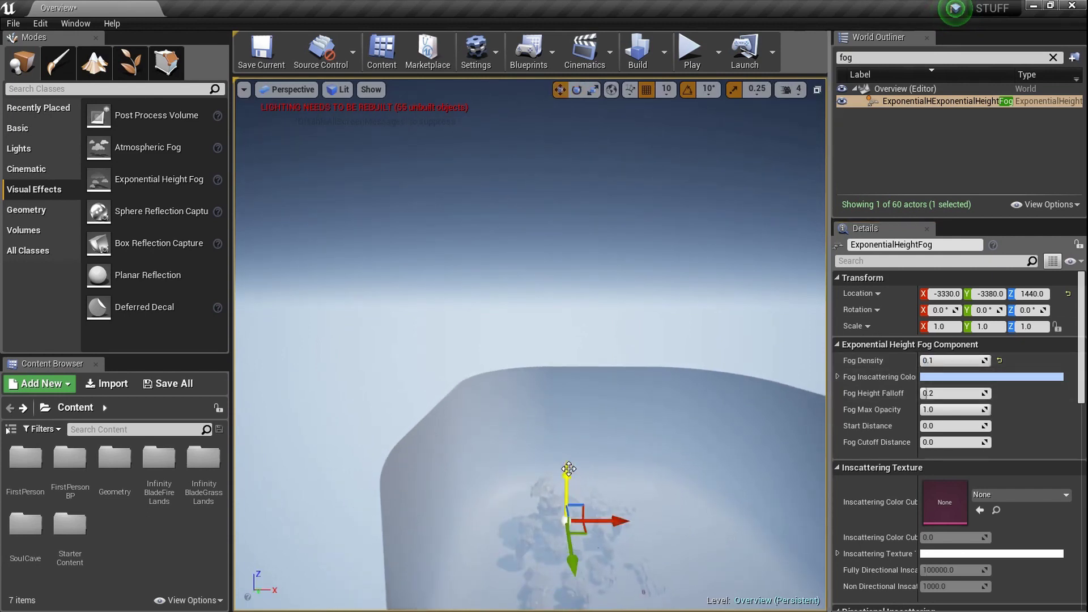
Move the exponential height fog far below the floor, to a Z location of about -10470
left_click_drag(569, 476, 523, 599)
right_click_drag(522, 397, 522, 380)
key("w")
mouse_move(561, 545)
right_mouse_down()
mouse_move(561, 533)
mouse_move(561, 546)
right_mouse_up()
key("s")
left_click_drag(531, 516, 533, 504)
key("w")
right_click_drag(533, 504, 800, 392)
key("w")
key("s")
key("s")
key("s")
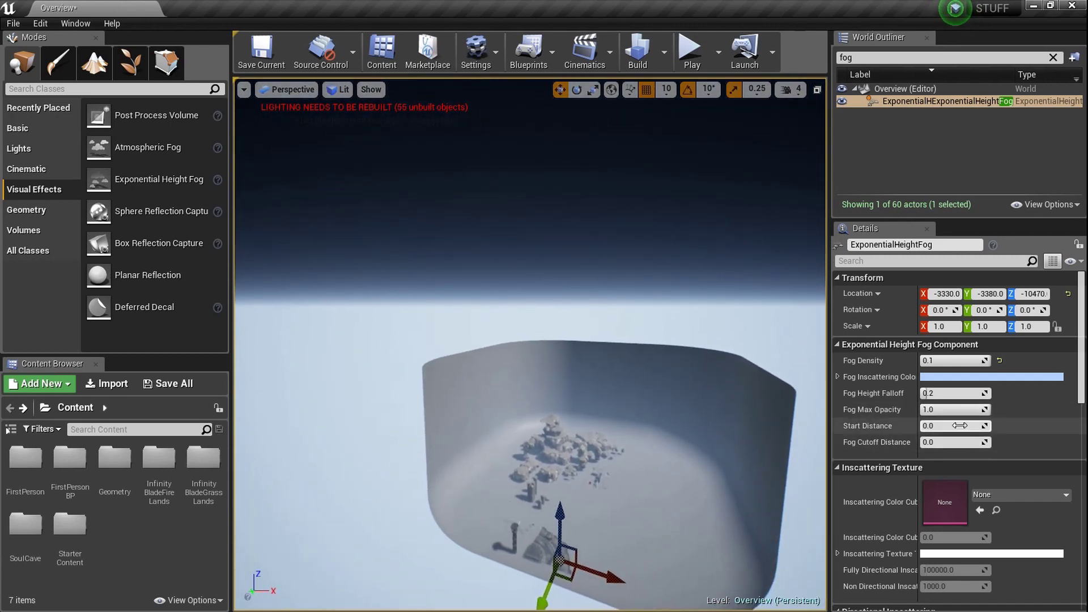
Try adjusting the height fog's Start Distance and Fog Max Opacity, returning them to 0.0 and 1.0
mouse_move(956, 426)
left_mouse_down()
mouse_move(997, 426)
mouse_move(958, 426)
left_mouse_up()
left_click(1000, 426)
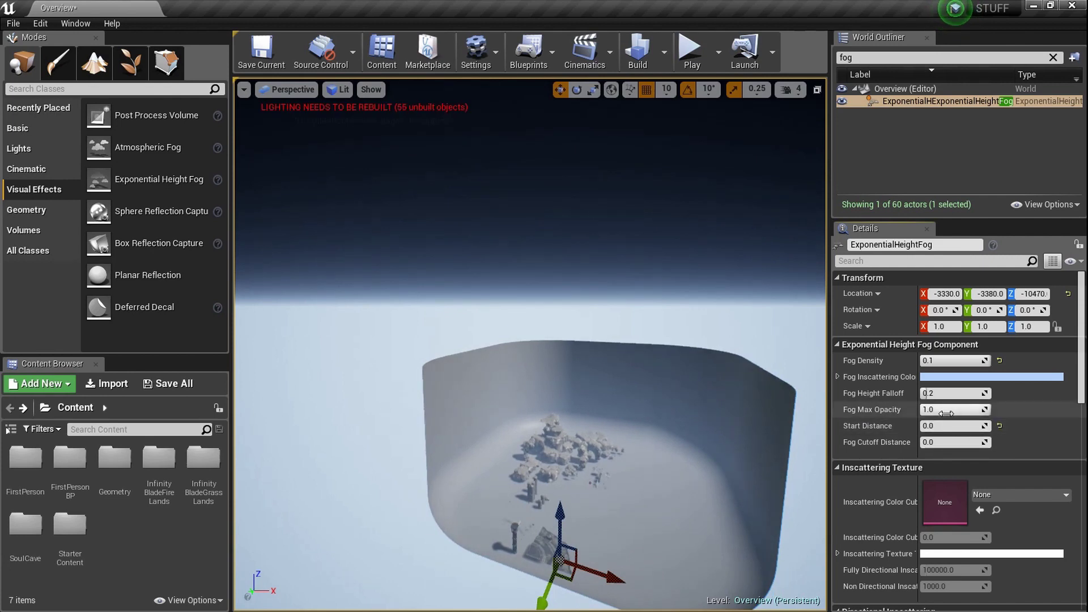
left_click_drag(983, 412, 1019, 408)
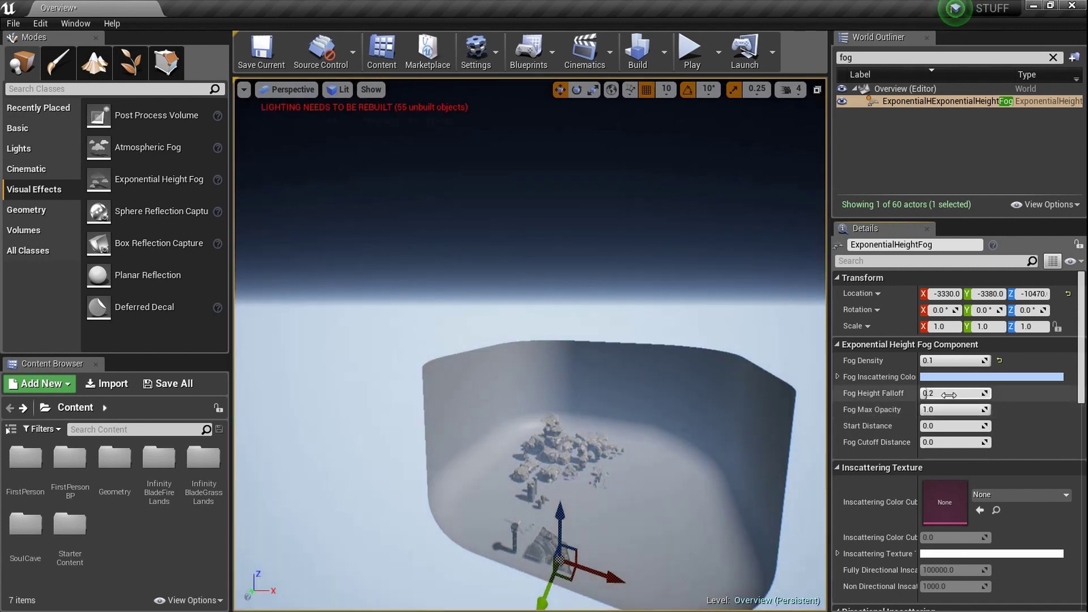
Raise the height fog's Fog Height Falloff to about 1.01 and move the fog up to a Z location of 2300
left_click_drag(925, 393, 956, 394)
right_click_drag(782, 380, 800, 398)
left_click_drag(506, 523, 528, 409)
mouse_move(528, 409)
right_mouse_down()
mouse_move(515, 431)
mouse_move(519, 409)
mouse_move(533, 409)
mouse_move(521, 429)
mouse_move(531, 390)
right_mouse_up()
key("w")
key("s")
left_click_drag(561, 323, 560, 375)
key("w")
mouse_move(561, 375)
right_mouse_down()
mouse_move(563, 409)
mouse_move(554, 396)
right_mouse_up()
key("s")
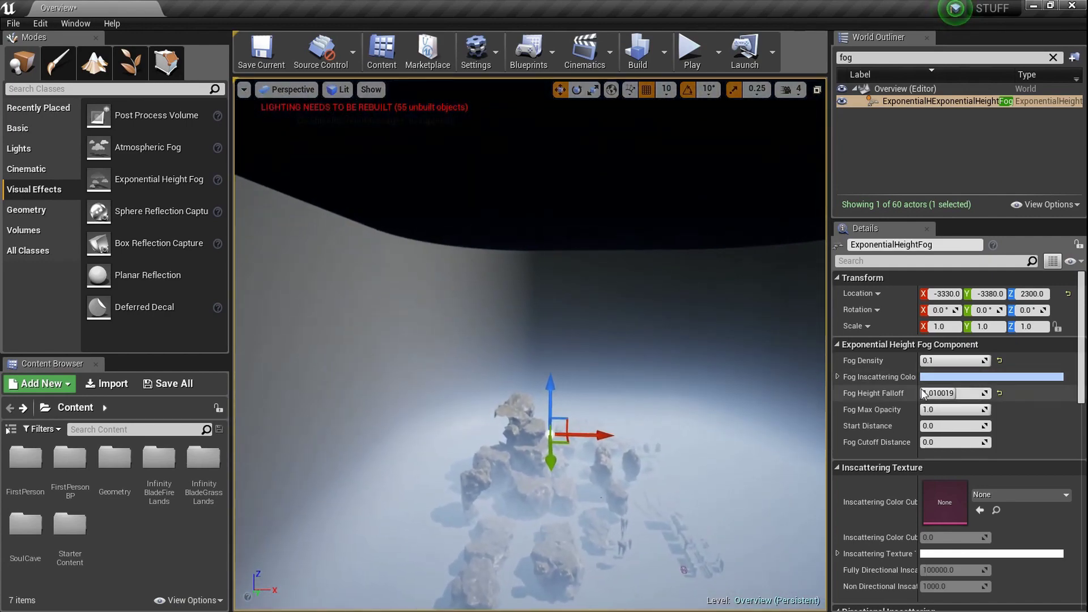
right_click_drag(703, 397, 697, 369)
key("s")
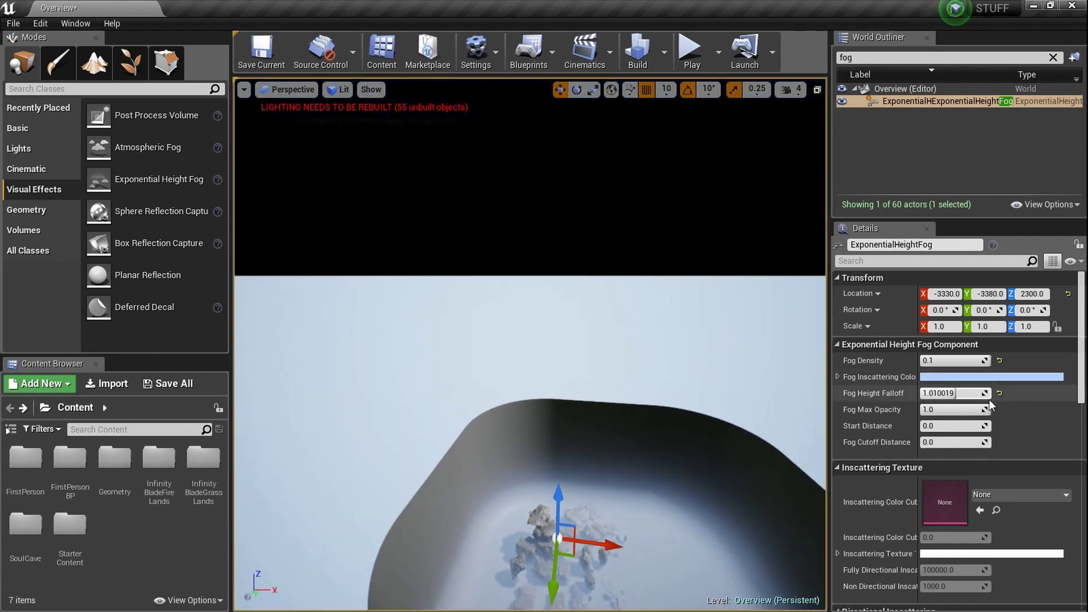
Try a Fog Height Falloff of 2, ending at about 1.68, and reduce the height fog's Fog Max Opacity to about 0.3
left_click(958, 393)
type("2")
key("Return")
left_click_drag(983, 393, 941, 409)
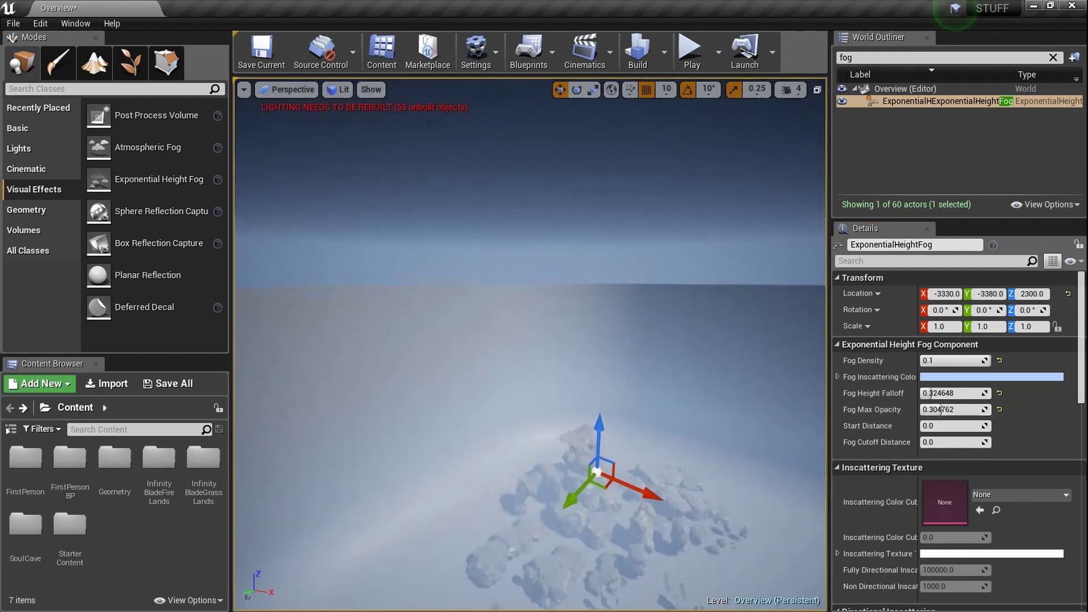
right_click_drag(531, 344, 552, 331)
left_click_drag(933, 396, 979, 393)
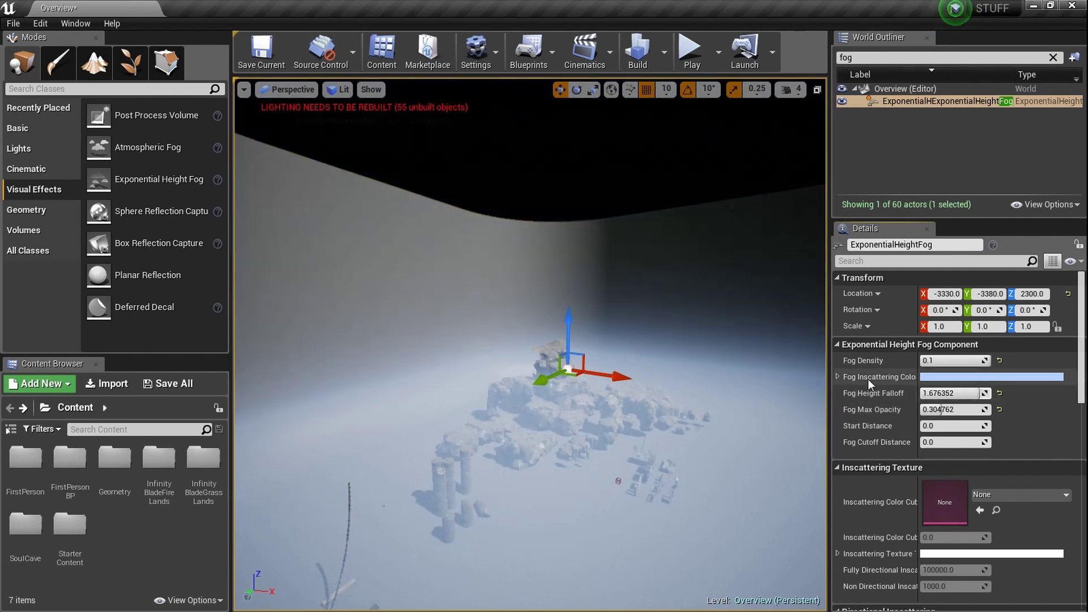
Raise the exponential height fog to a Z location of 10110
left_click_drag(577, 331, 568, 202)
right_click_drag(568, 202, 573, 227)
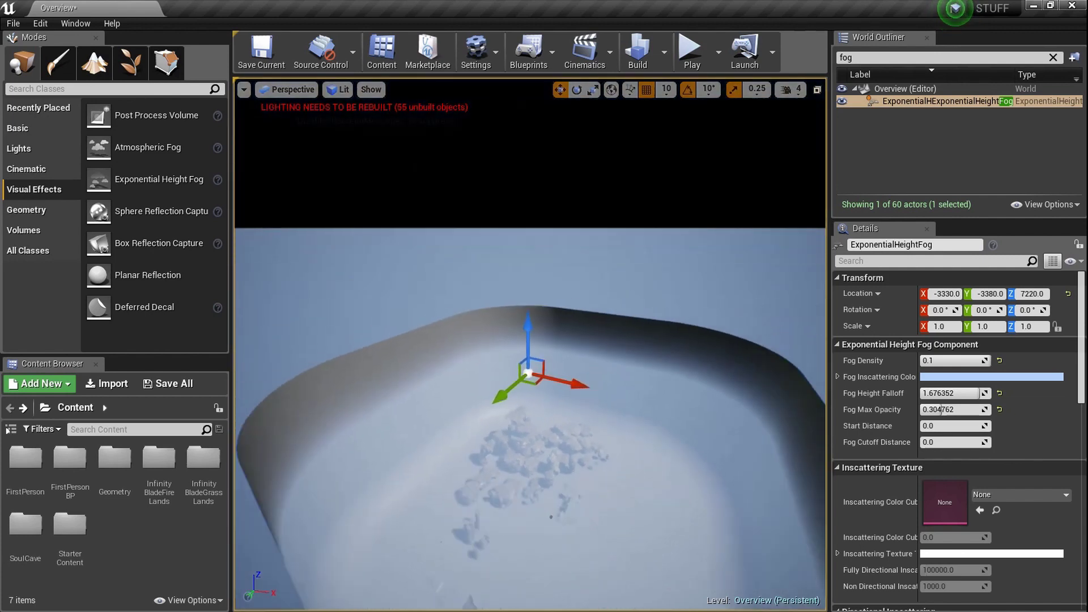
right_click_drag(556, 320, 557, 323)
left_click_drag(527, 329, 527, 286)
right_click_drag(527, 286, 601, 298)
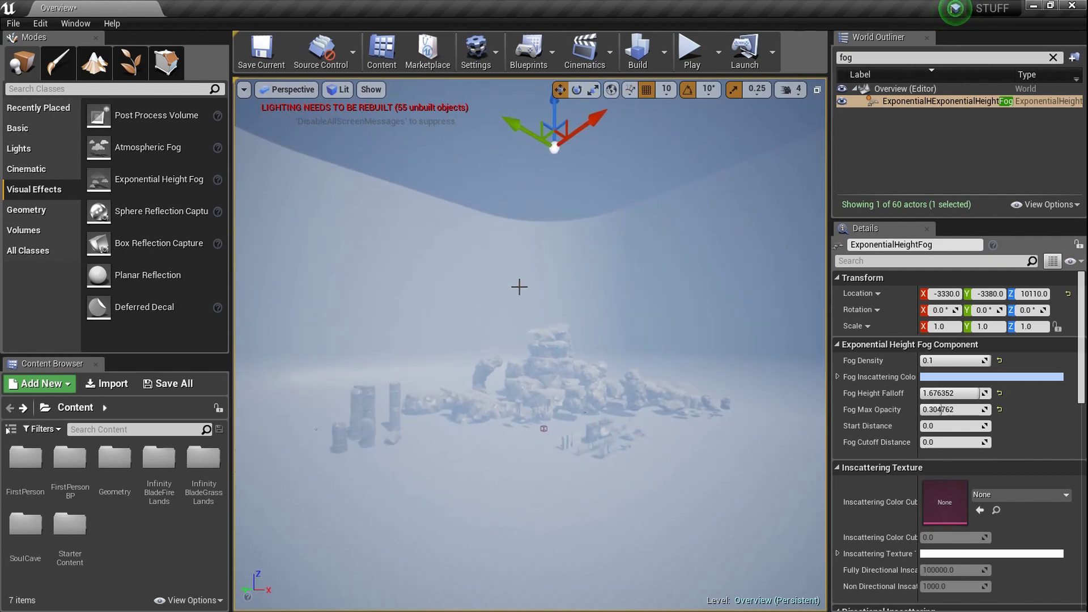
Reselect the exponential height fog and enable its Volumetric Fog option
left_click(44, 153)
mouse_move(534, 307)
right_mouse_down()
mouse_move(499, 307)
mouse_move(517, 309)
right_mouse_up()
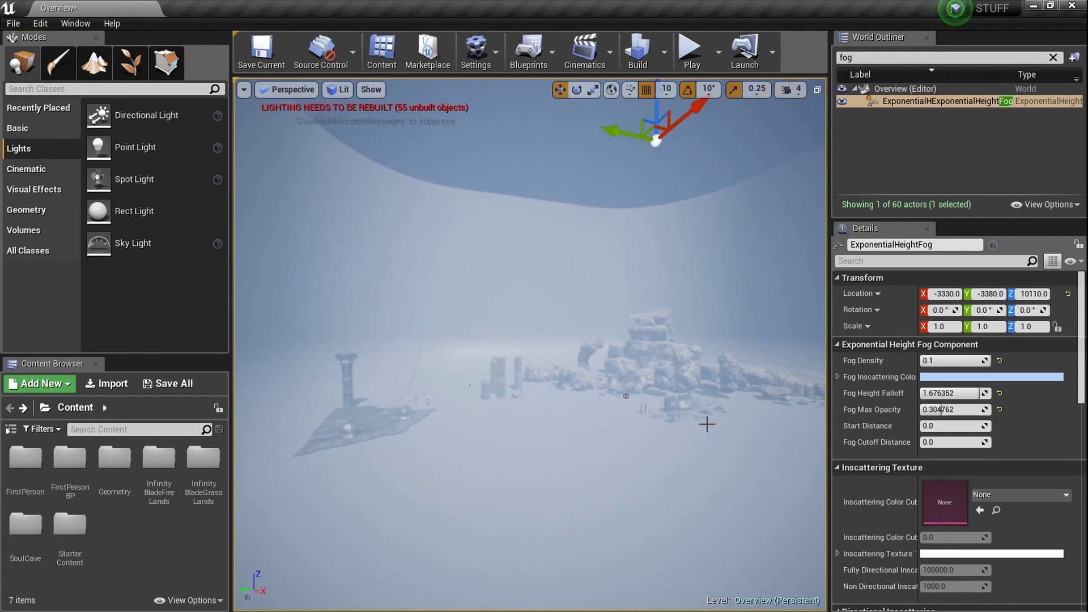
left_click(907, 89)
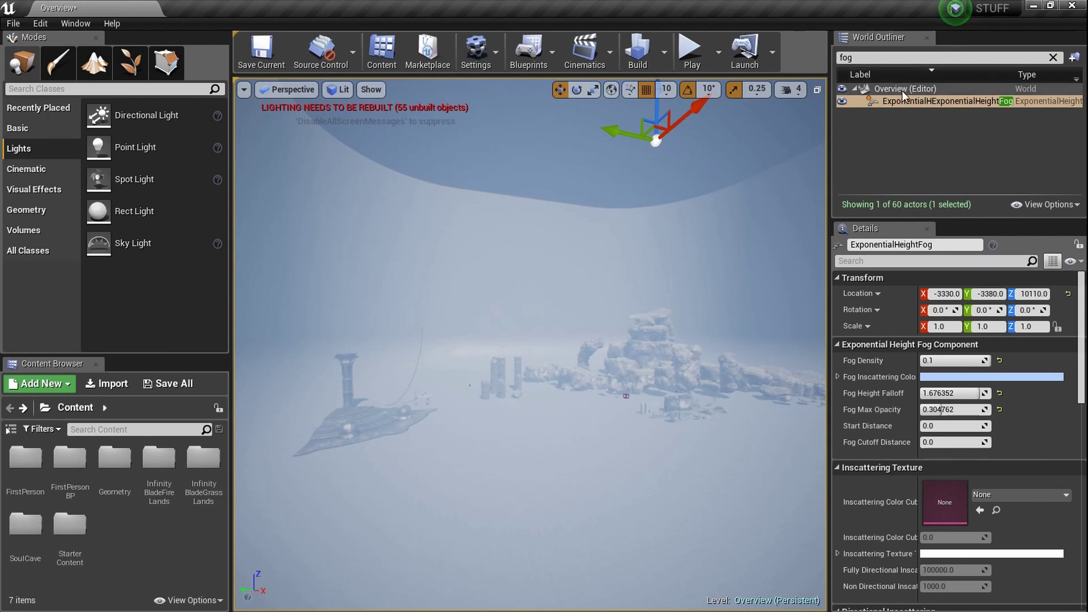
left_click(914, 102)
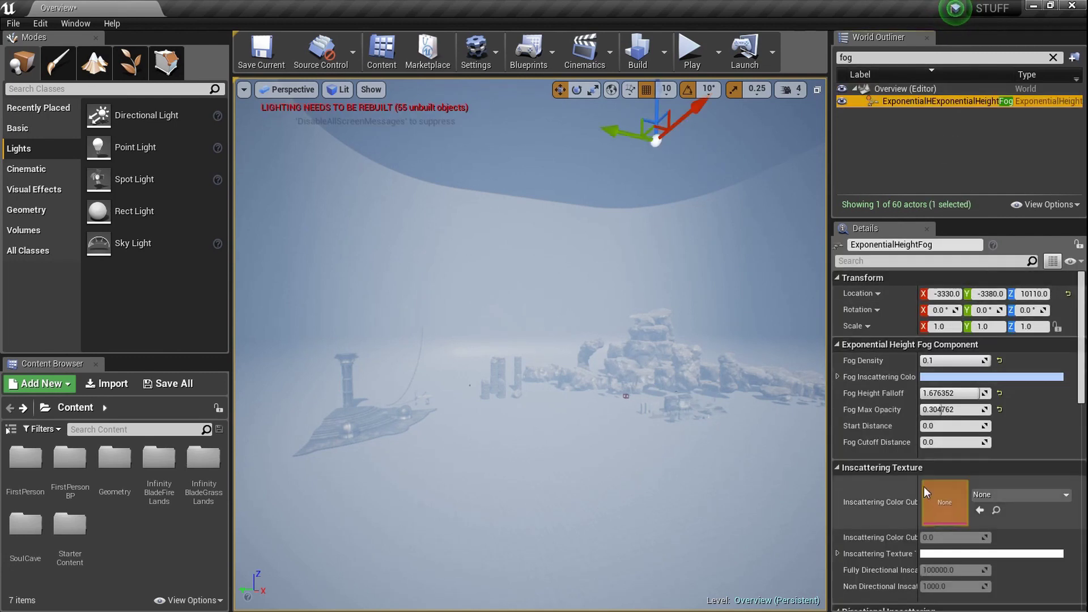
scroll(947, 458, "down", 5)
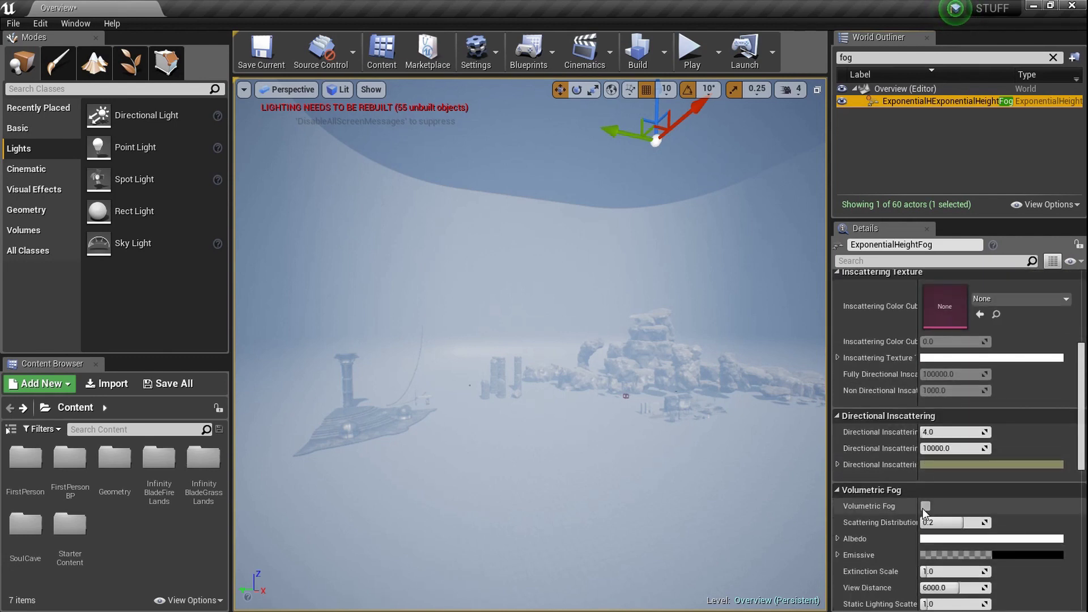
left_click(925, 506)
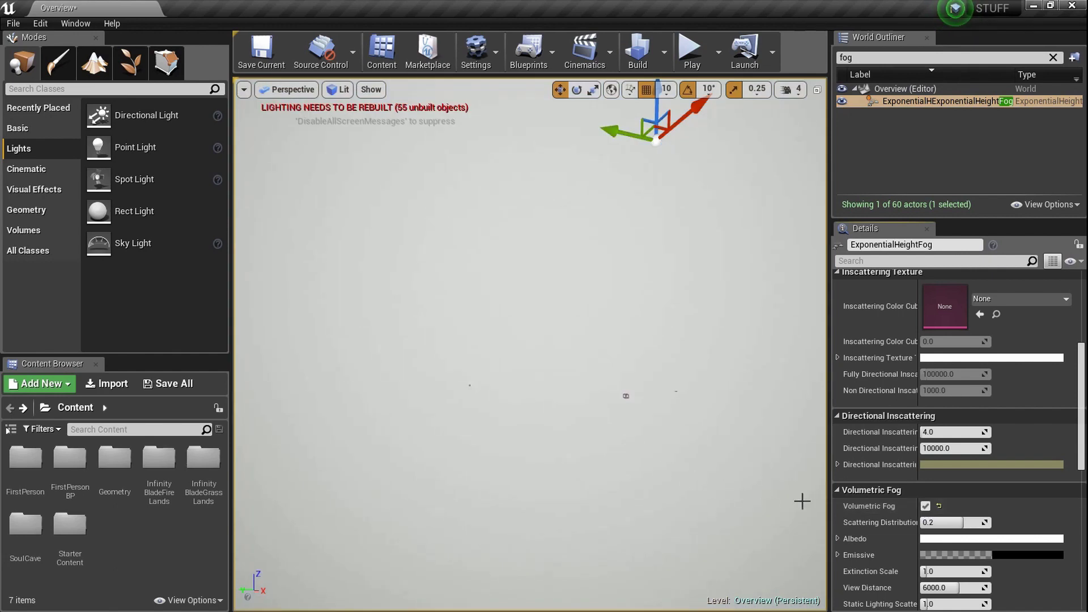
Undo a trial Fog Max Opacity change and set the height fog's Fog Density to 0.001
scroll(964, 396, "up", 5)
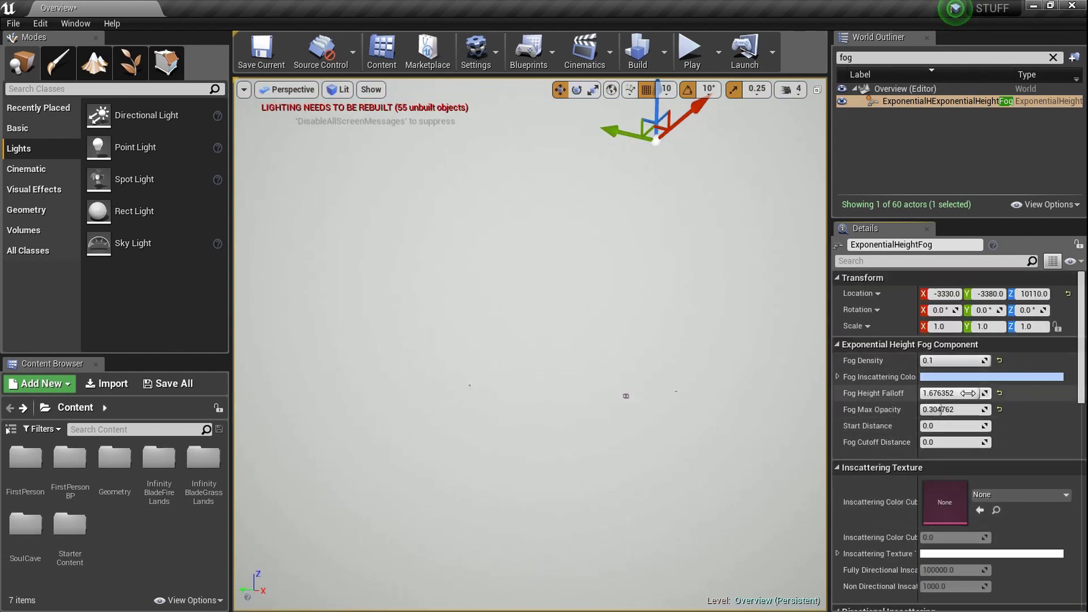
mouse_move(977, 411)
left_mouse_down()
mouse_move(956, 411)
mouse_move(984, 411)
left_mouse_up()
key("ctrl+z")
key("ctrl+z")
left_click(971, 361)
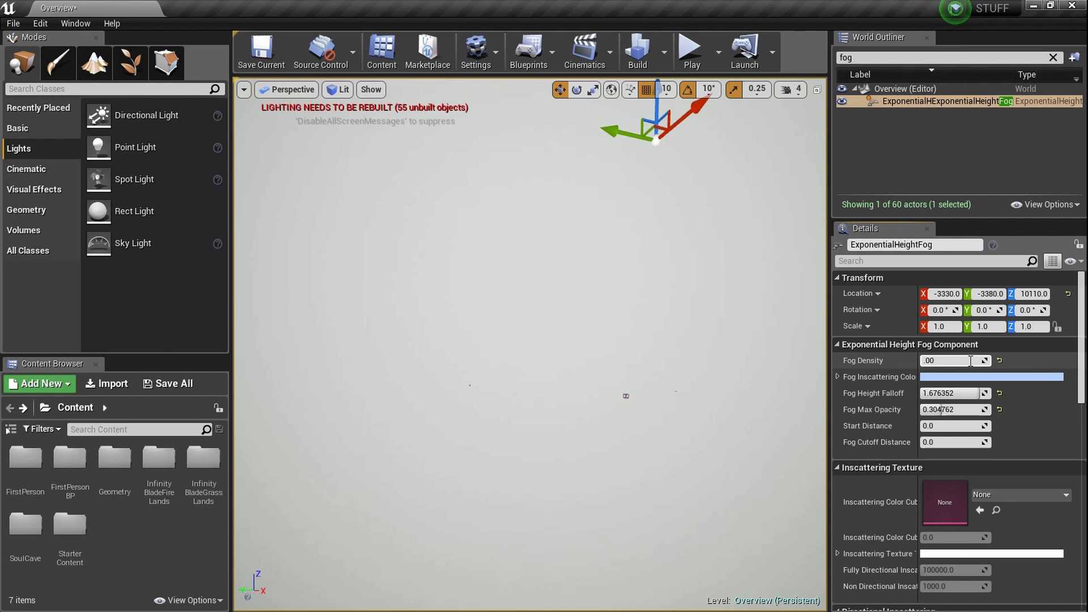
key("Return")
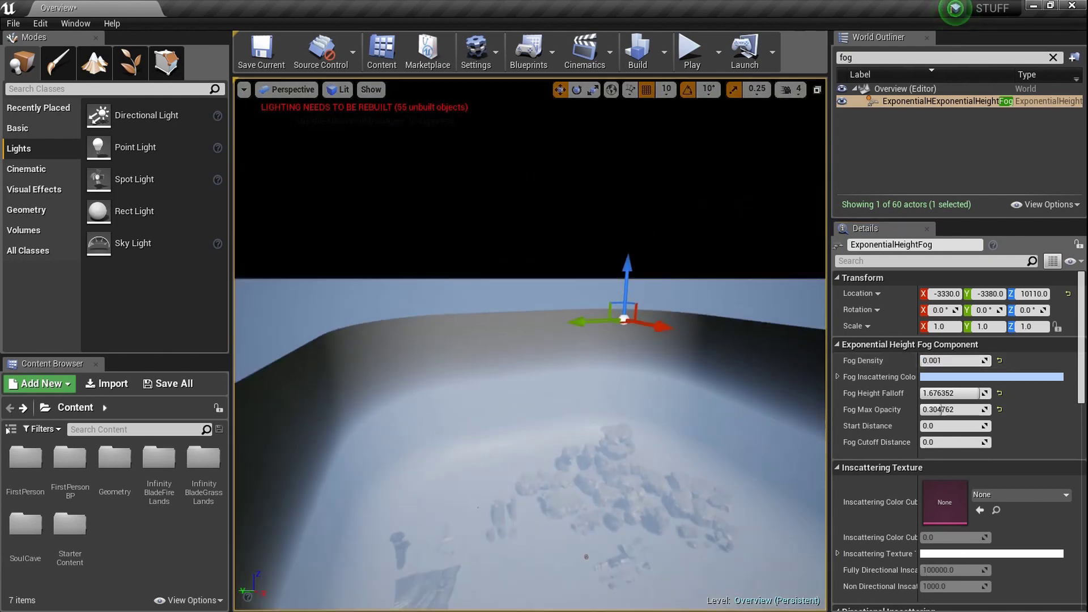
Raise the height fog's Fog Height Falloff to 2.0 and lower the fog to a Z location of 6630
left_click_drag(614, 212, 613, 218)
mouse_move(952, 393)
left_mouse_down()
mouse_move(921, 393)
mouse_move(966, 393)
left_mouse_up()
right_click_drag(680, 363, 679, 371)
mouse_move(554, 224)
right_mouse_down()
mouse_move(547, 243)
mouse_move(554, 224)
right_mouse_up()
key("w")
left_click_drag(560, 153, 561, 238)
Reduce the height fog's Fog Max Opacity to about 0.12 and raise the fog to a Z location of 9460
left_click_drag(966, 413, 935, 411)
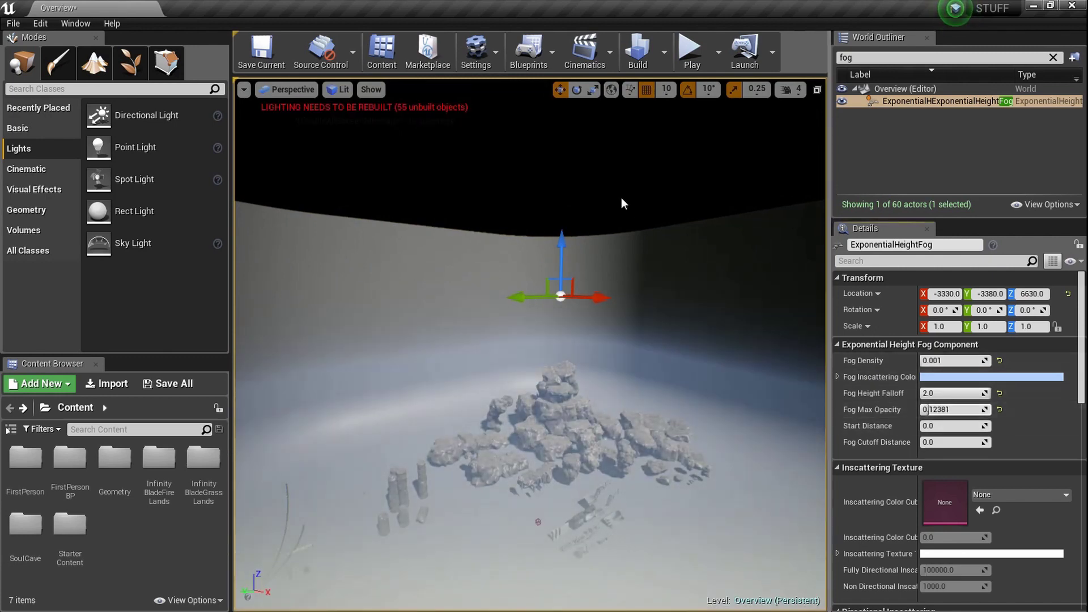
left_click_drag(559, 240, 560, 145)
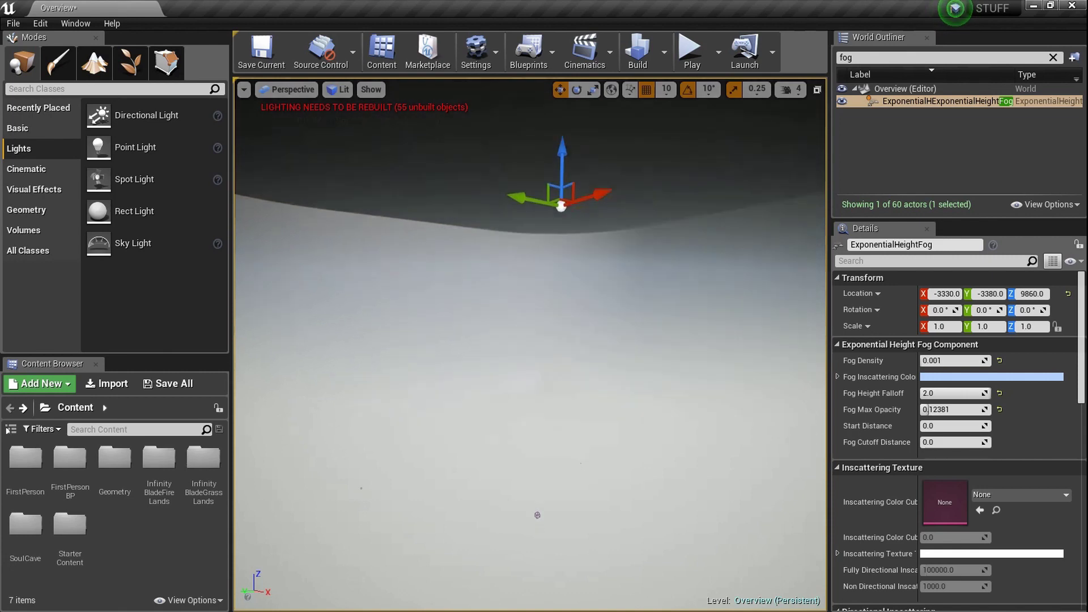
mouse_move(558, 157)
left_mouse_down()
mouse_move(559, 179)
mouse_move(559, 170)
left_mouse_up()
mouse_move(744, 260)
right_mouse_down()
mouse_move(745, 278)
mouse_move(744, 260)
right_mouse_up()
Set the exponential height fog's Fog Height Falloff to 0.001
left_click(952, 392)
type("0.001")
key("Return")
mouse_move(941, 393)
left_mouse_down()
mouse_move(956, 392)
mouse_move(939, 393)
left_mouse_up()
mouse_move(735, 362)
right_mouse_down()
mouse_move(731, 266)
mouse_move(728, 358)
right_mouse_up()
key("w")
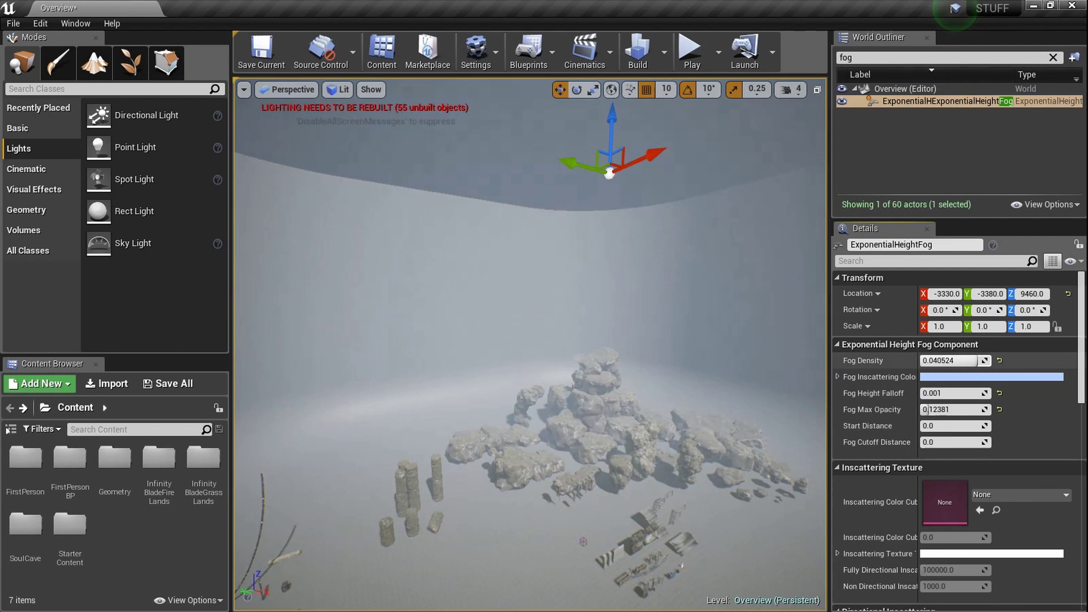
Raise the height fog's Fog Density to 0.05 as a trial and set it to 0.1
left_click_drag(935, 360, 947, 363)
key("s")
mouse_move(703, 342)
right_mouse_down()
mouse_move(677, 301)
mouse_move(703, 342)
right_mouse_up()
key("w")
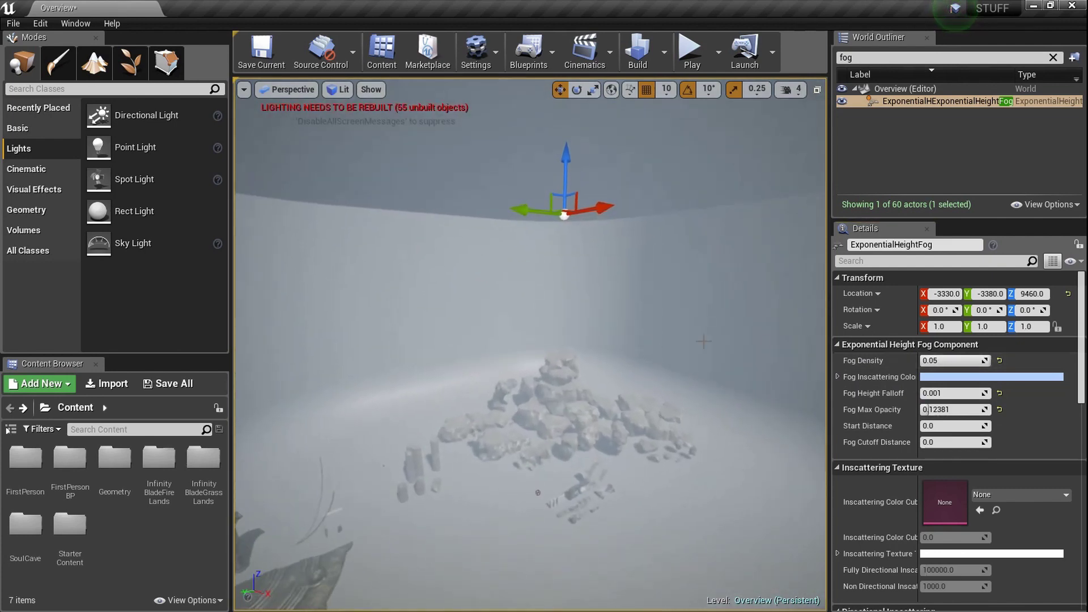
left_click(970, 360)
type("0.1")
key("Return")
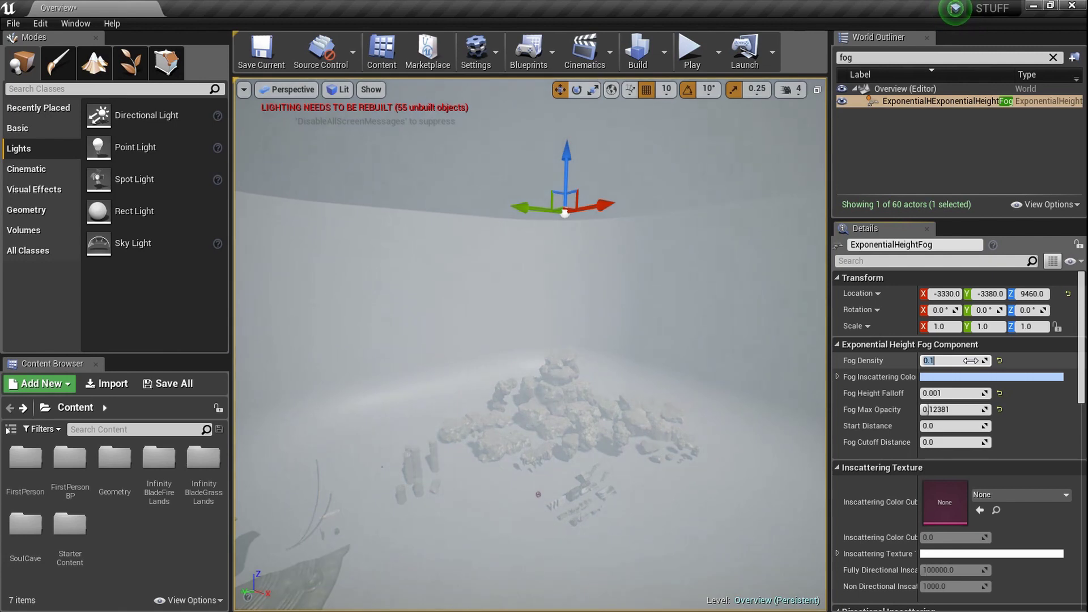
Set the exponential height fog's Fog Max Opacity to 0.5
mouse_move(959, 409)
left_mouse_down()
mouse_move(922, 409)
mouse_move(955, 410)
left_mouse_up()
left_click(963, 408)
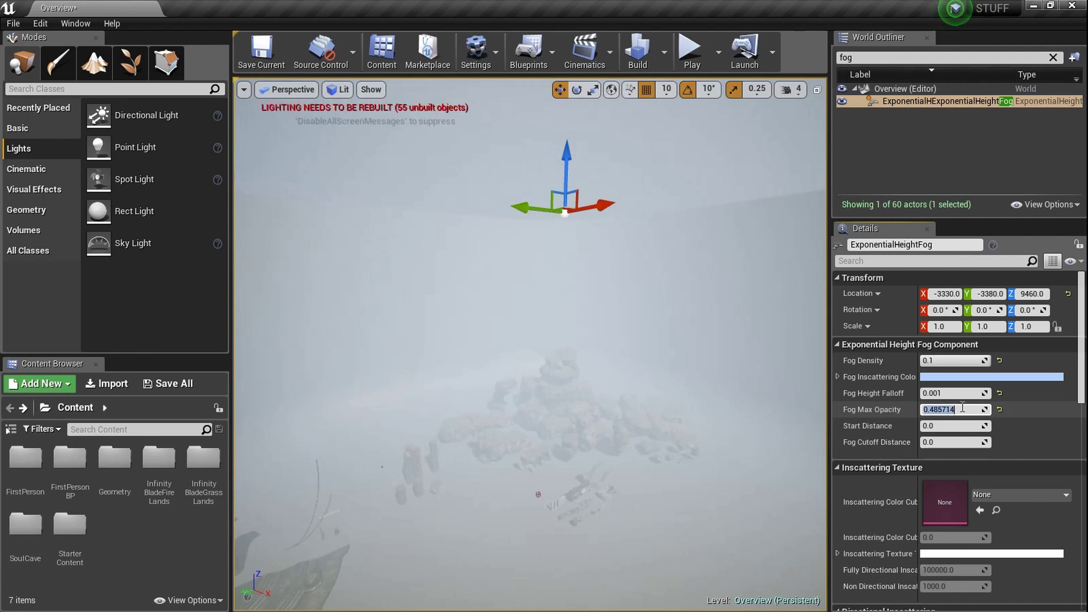
mouse_move(741, 367)
right_mouse_down()
mouse_move(703, 402)
mouse_move(765, 391)
mouse_move(728, 365)
right_mouse_up()
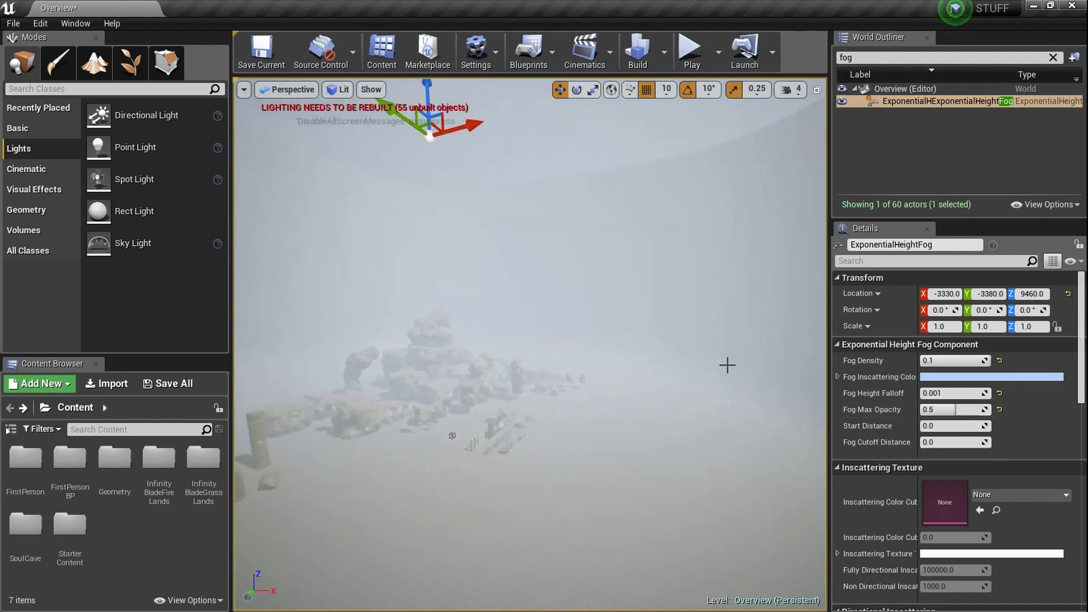
Switch the height fog's Volumetric Fog off and on to compare the look, leaving it disabled
scroll(912, 561, "down", 3)
scroll(919, 544, "down", 2)
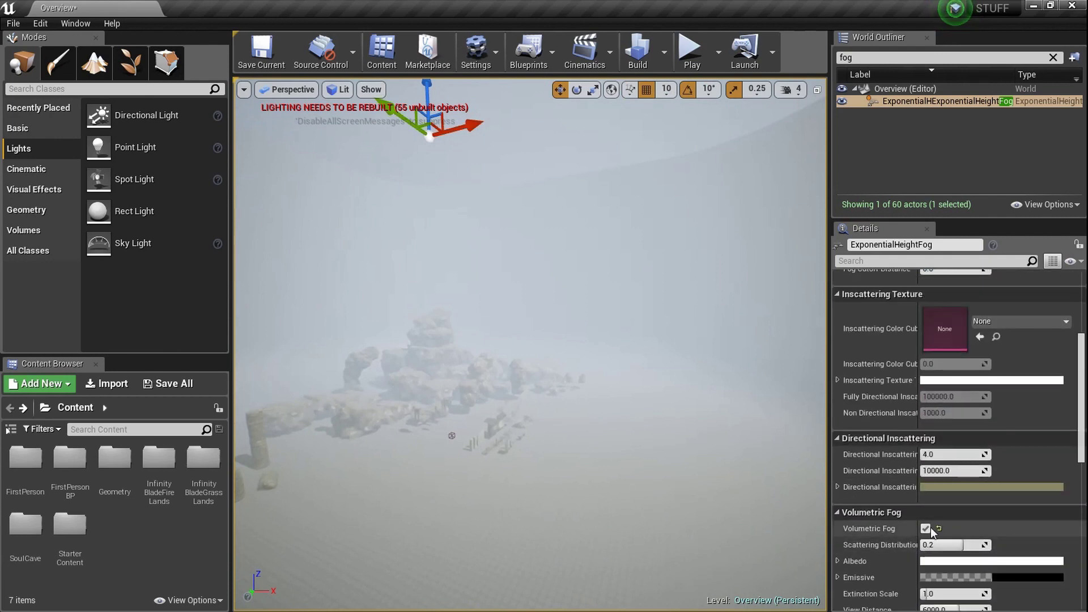
left_click(925, 528)
left_click(925, 529)
left_click(925, 529)
right_click_drag(428, 372, 400, 365)
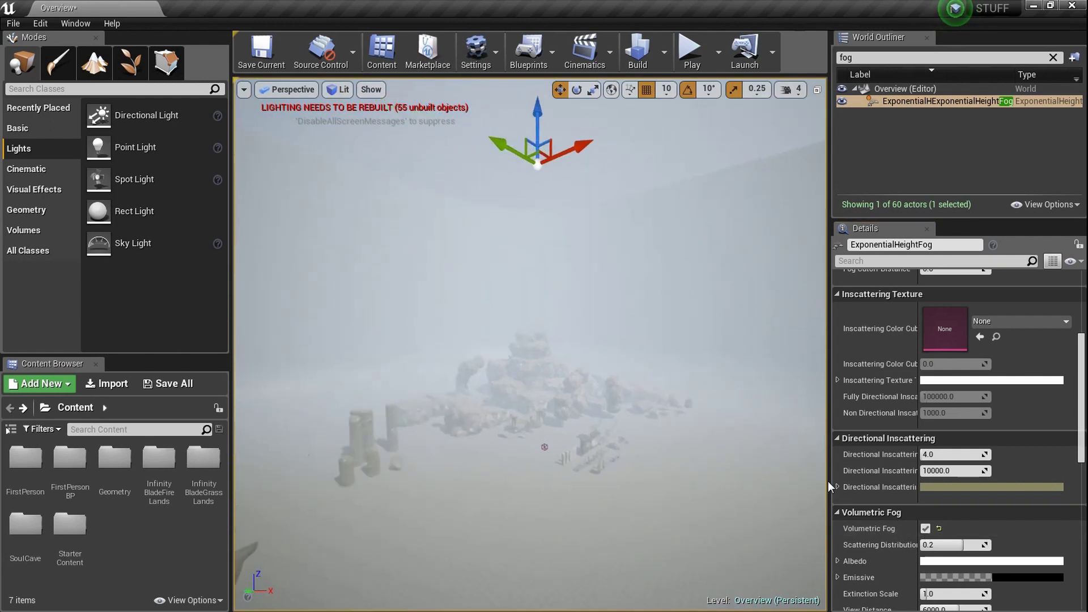
left_click(927, 529)
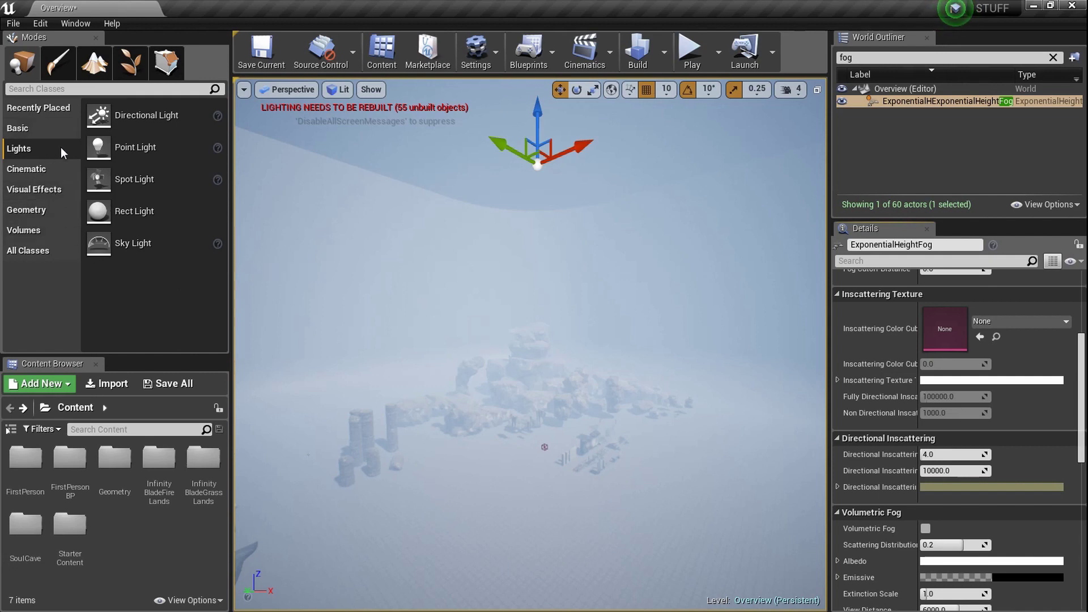
Place a spot light in the level near the rocks and raise it well above the floor
left_click_drag(146, 179, 507, 465)
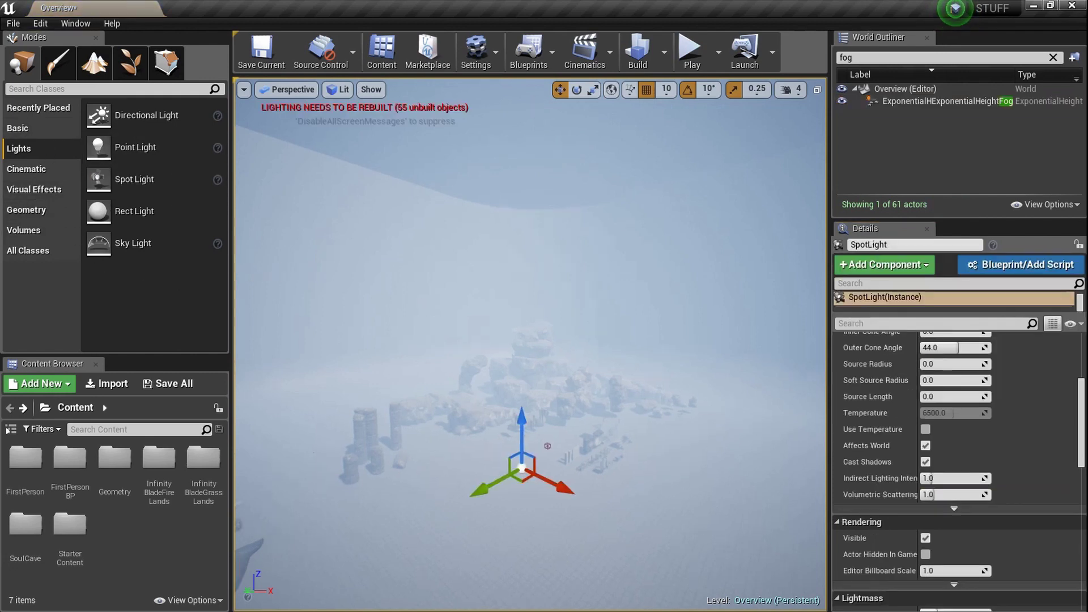
scroll(510, 465, "up", 3)
left_click_drag(587, 407, 608, 138)
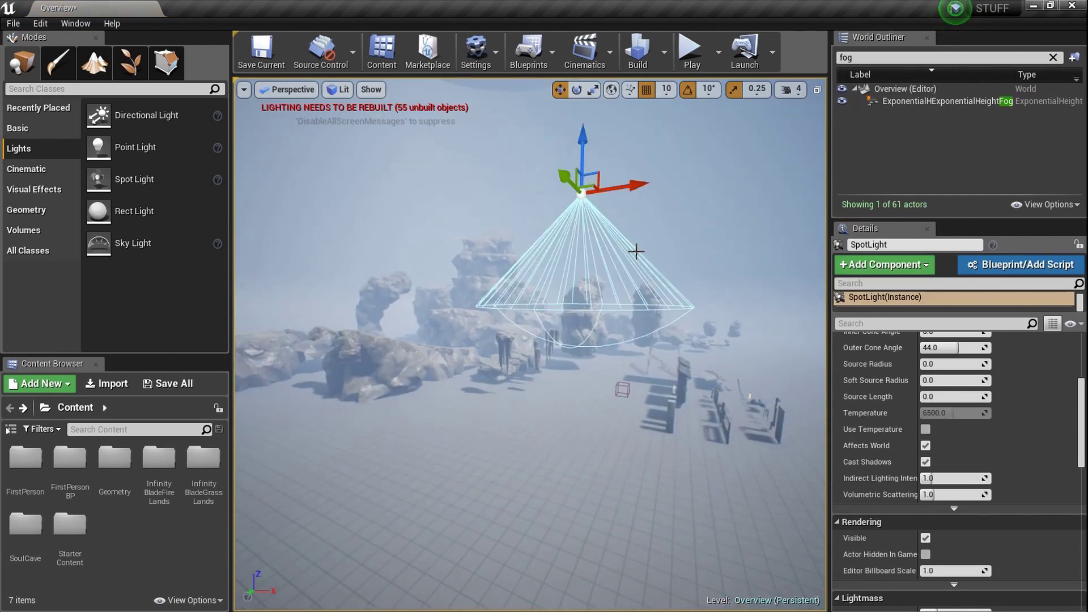
key("f")
left_click_drag(526, 335, 527, 292)
Set the spot light's Attenuation Radius to about 8438, Outer Cone Angle to about 22.2 and Intensity to 25000
scroll(884, 479, "up", 2)
scroll(958, 431, "up", 2)
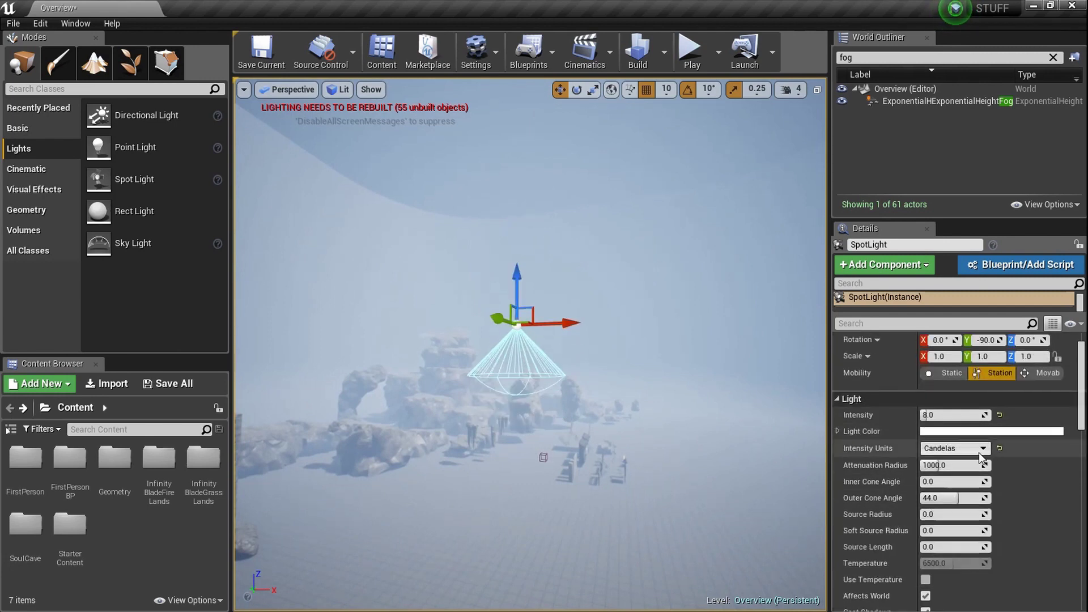
left_click_drag(957, 465, 939, 499)
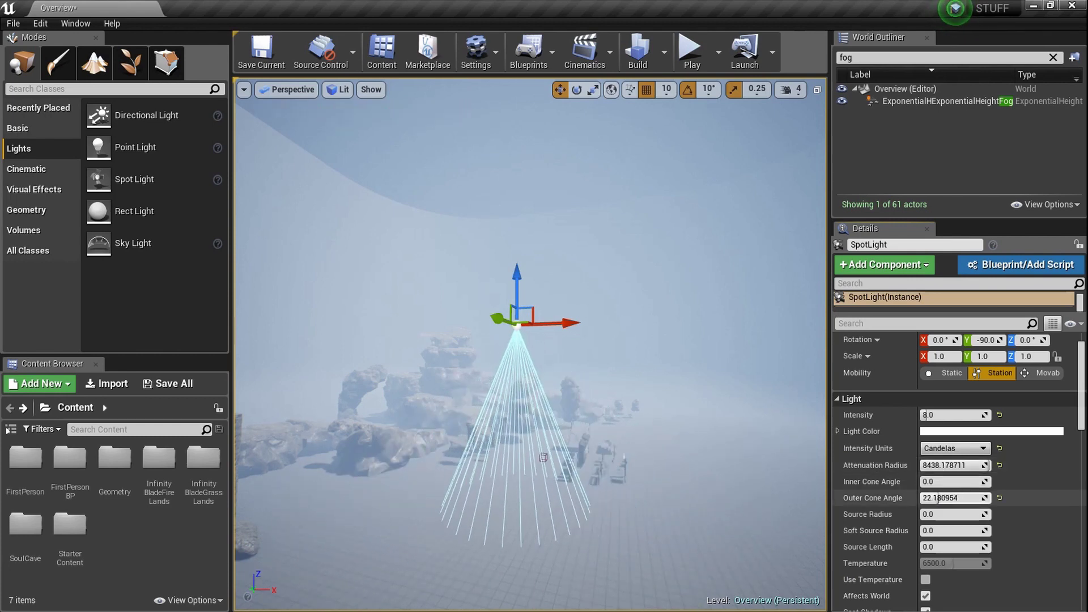
left_click(970, 418)
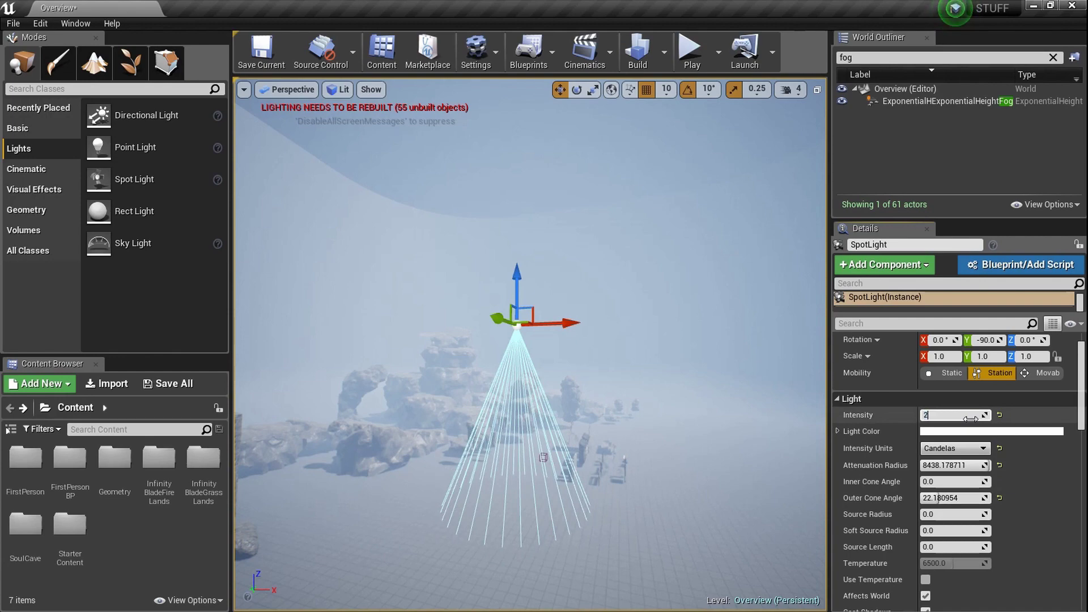
type("25000")
key("Return")
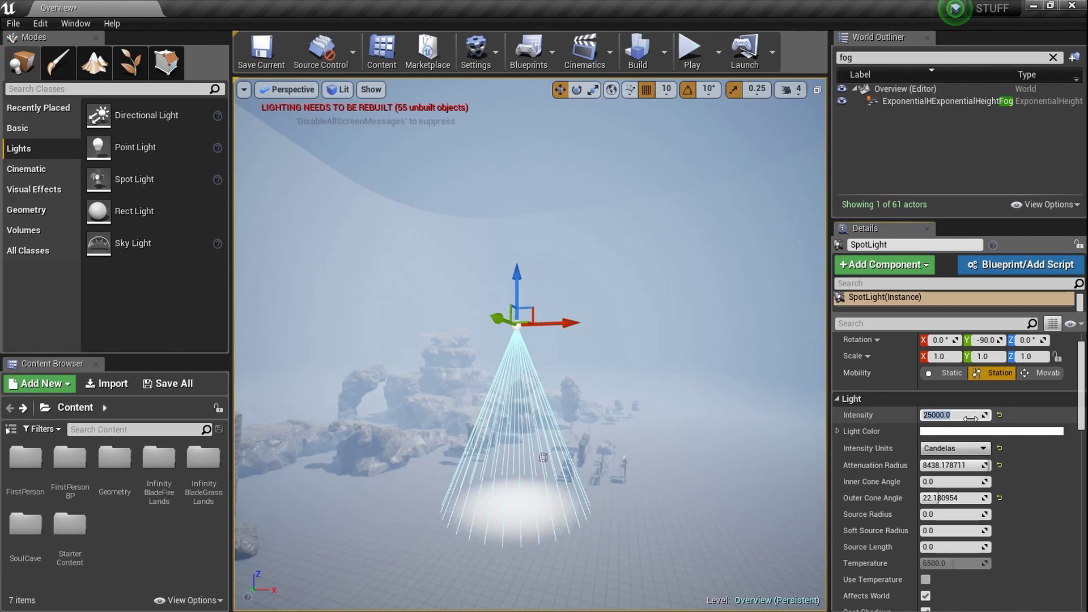
Examine the spot light's cone and its pool of light on the floor from several angles, with and without editor overlays
right_click_drag(668, 417, 574, 414)
key("g")
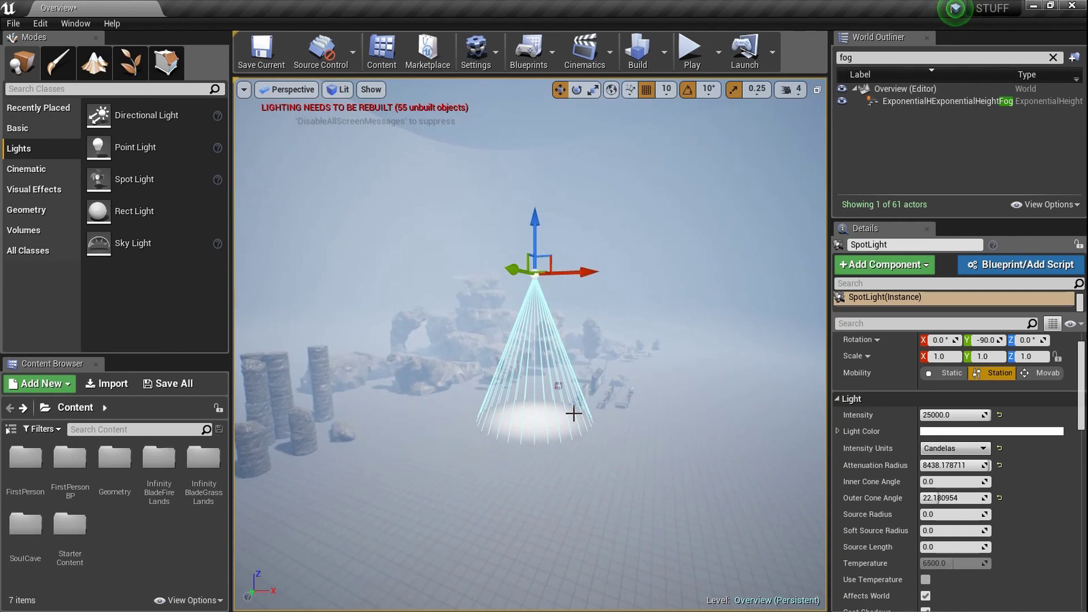
right_click_drag(574, 414, 573, 413)
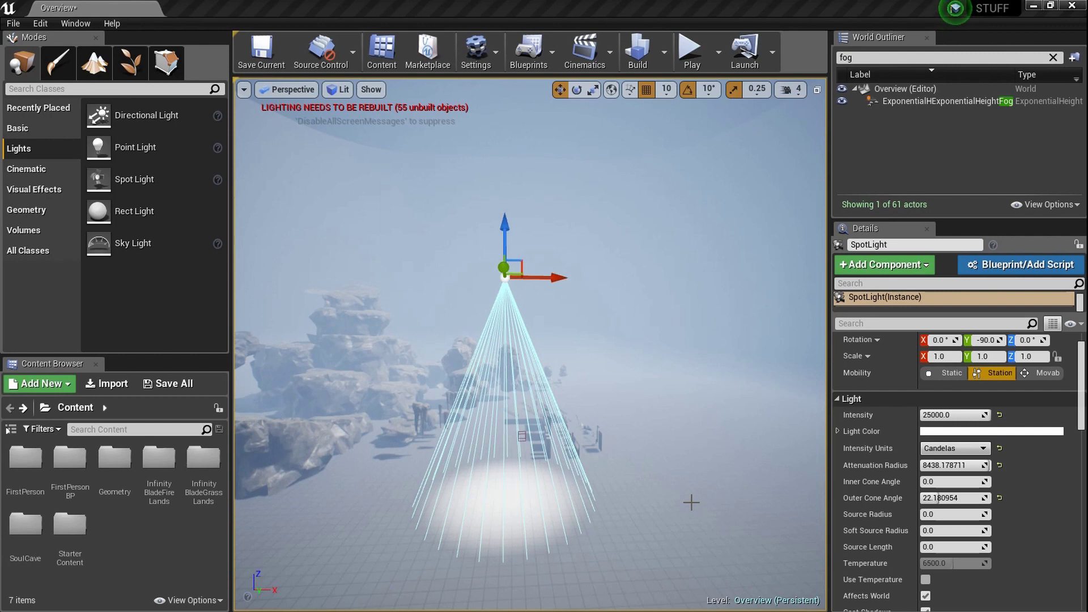
right_click_drag(692, 502, 668, 484)
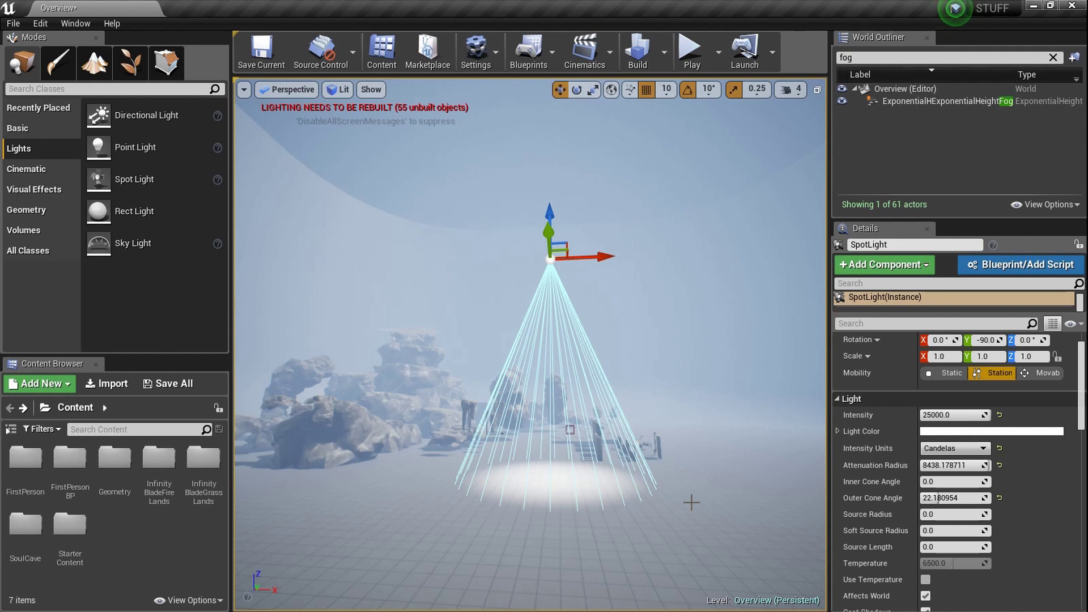
mouse_move(691, 502)
right_mouse_down()
mouse_move(710, 494)
mouse_move(664, 503)
mouse_move(678, 494)
right_mouse_up()
key("g")
key("g")
Enable Volumetric Fog on the exponential height fog and view the spot light's beam from different angles
left_click(950, 103)
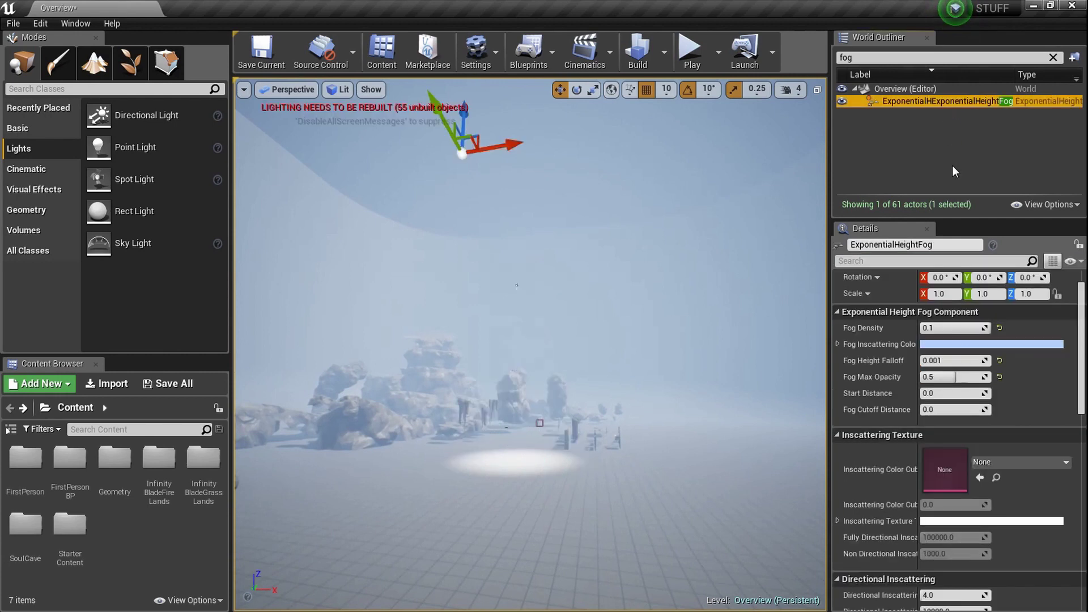
scroll(962, 444, "down", 5)
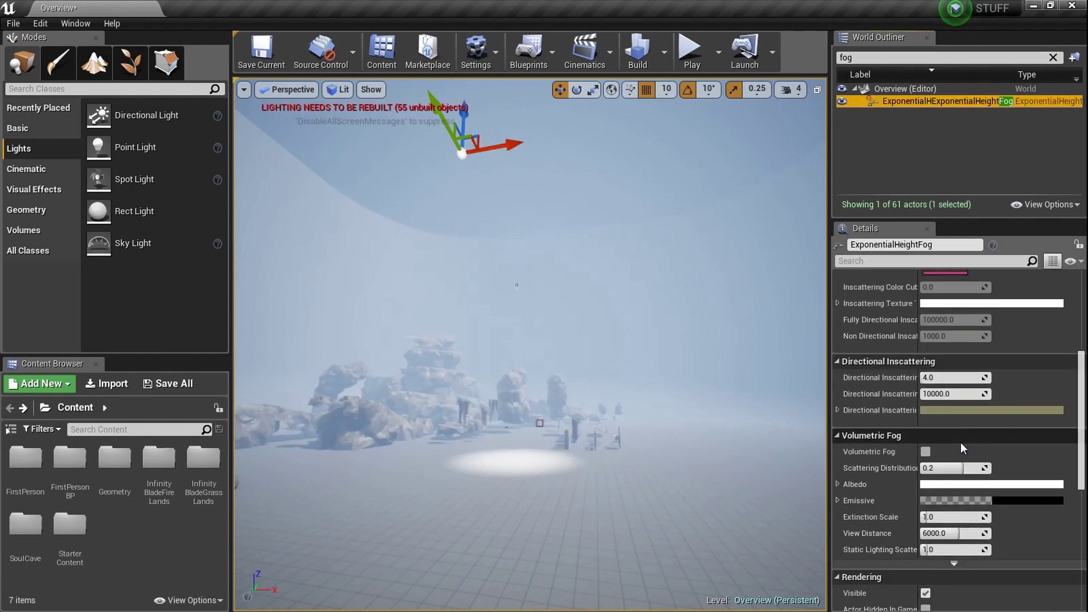
left_click(926, 452)
right_click_drag(621, 440, 641, 376)
left_click(572, 252)
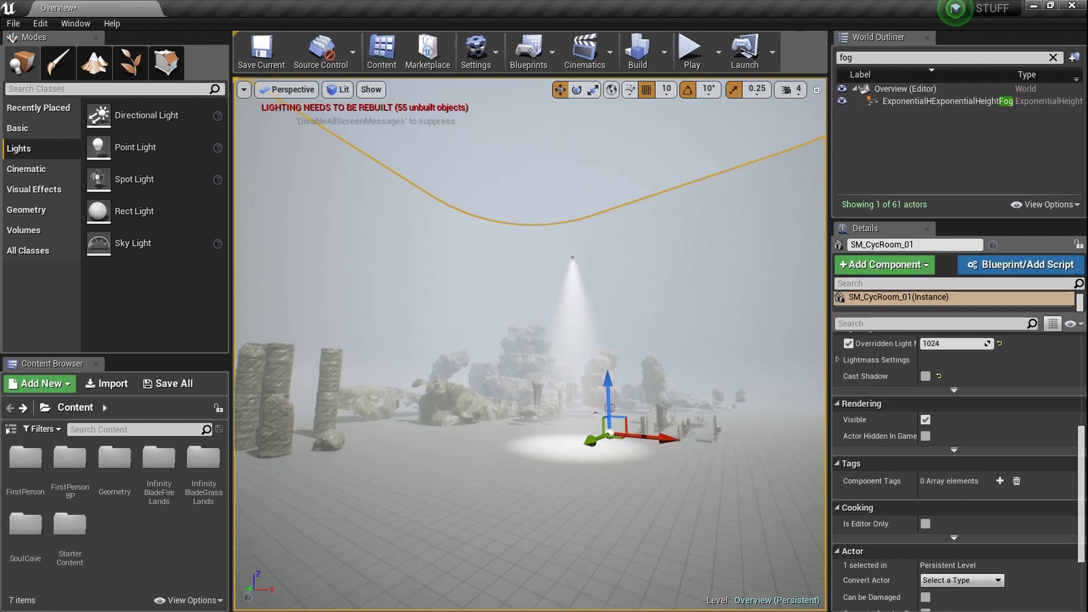
right_click_drag(573, 252, 577, 330)
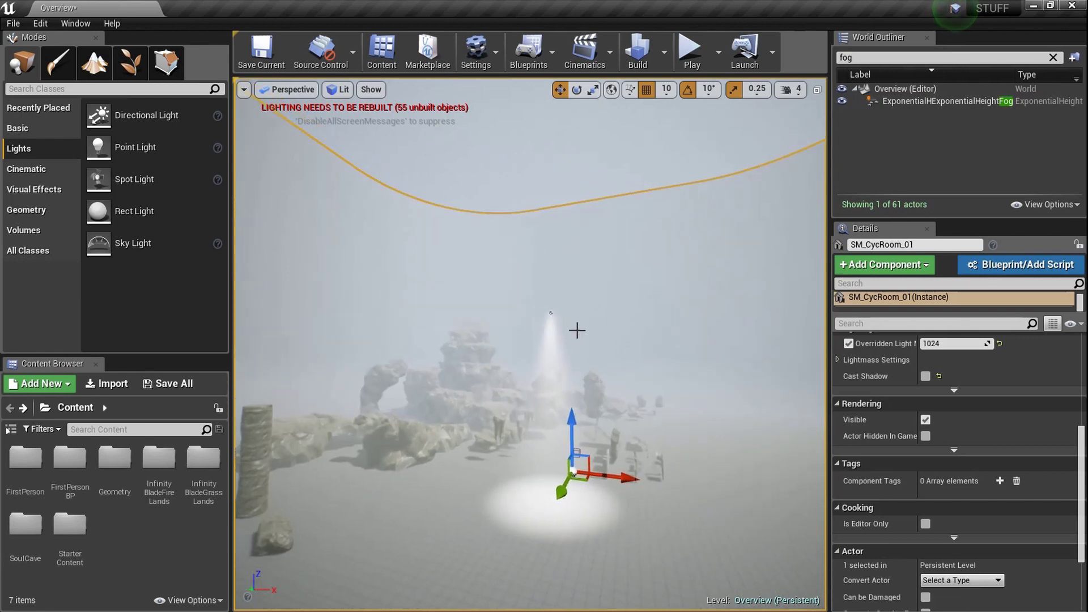
Move the spot light along X to 2380, away from the rocks, and frame its beam in the viewport
left_click(551, 312)
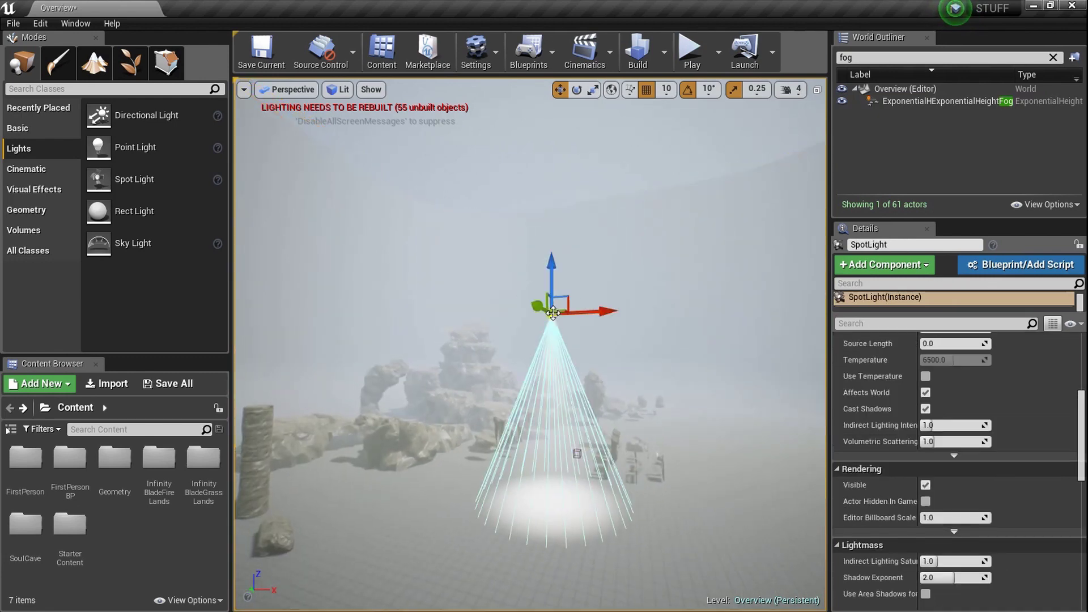
left_click_drag(590, 312, 721, 317)
right_click_drag(595, 311, 634, 311)
left_click_drag(595, 311, 672, 306)
right_click_drag(680, 320, 658, 332)
key("g")
right_click_drag(602, 247, 544, 299)
key("g")
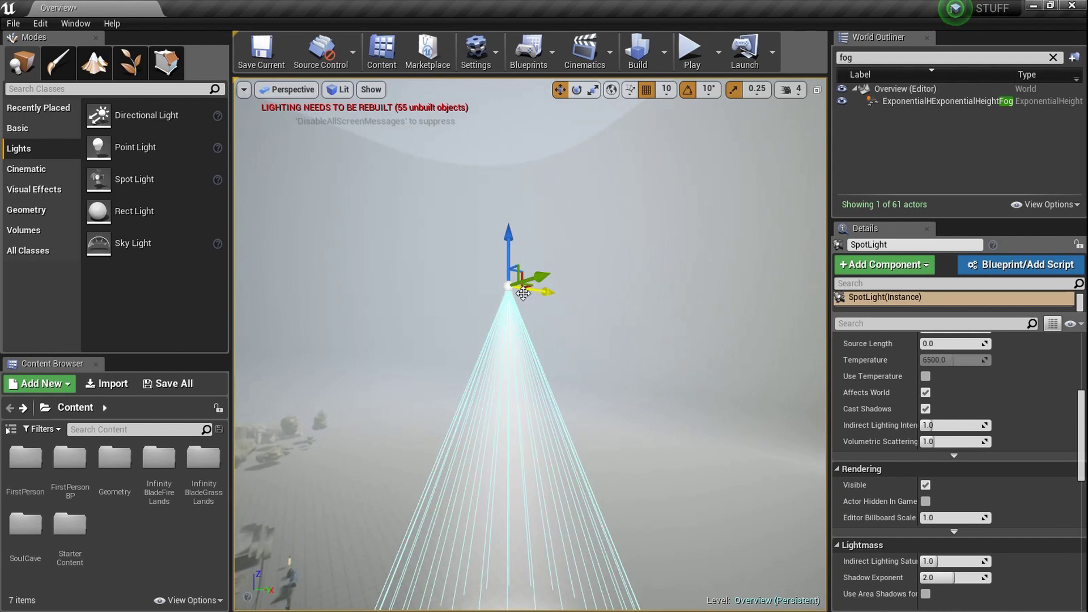
left_click(543, 302)
left_click(508, 286)
key("f")
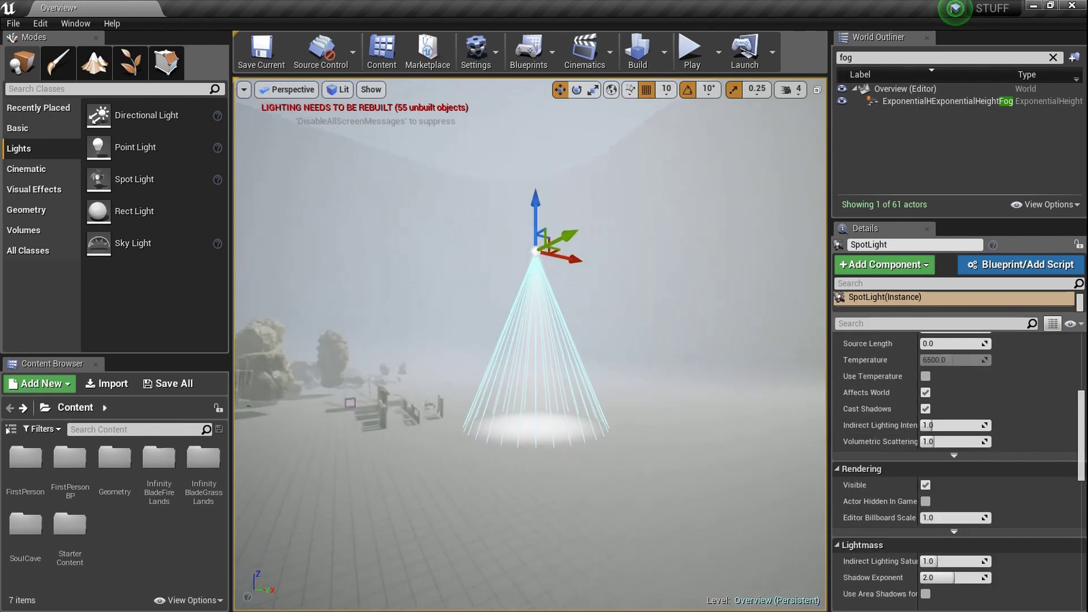
Set the spot light's Volumetric Scattering Intensity to 4.0, widening the property area to read the full setting names
scroll(951, 479, "up", 3)
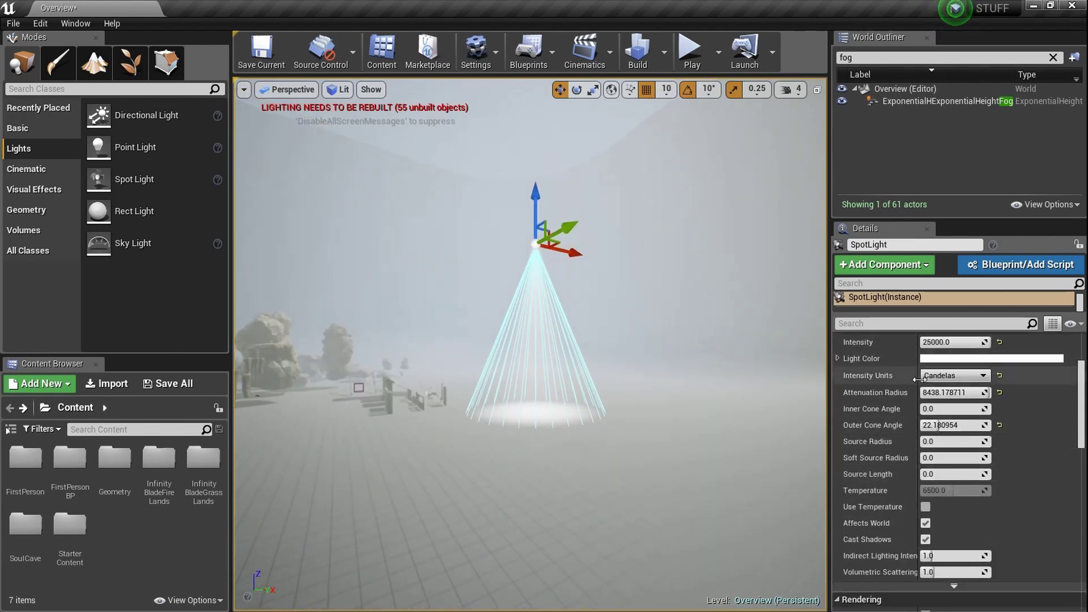
scroll(907, 363, "up", 3)
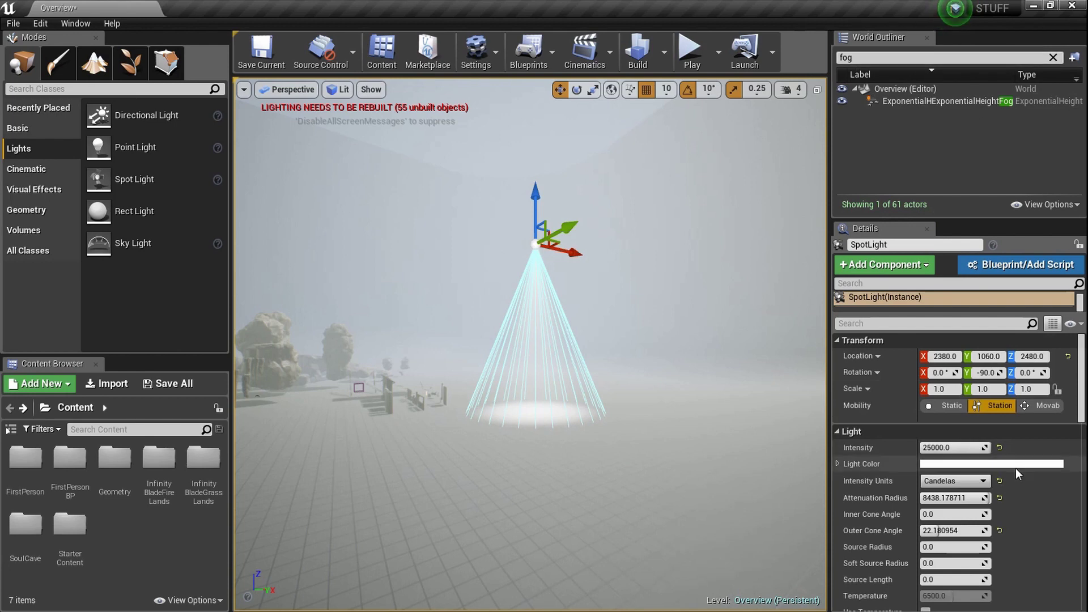
scroll(1019, 475, "down", 2)
scroll(983, 557, "down", 1)
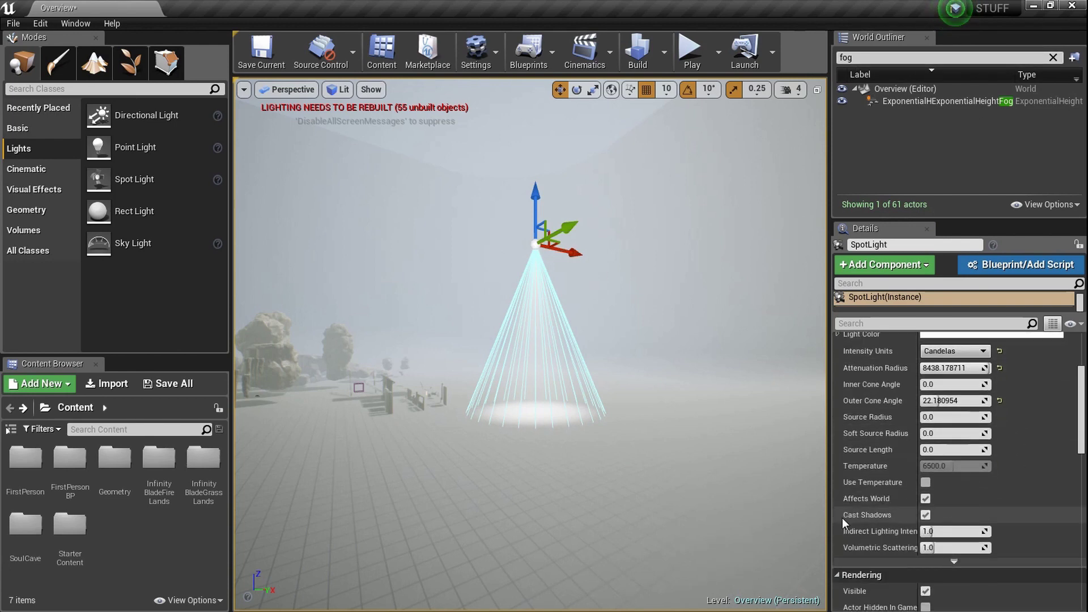
left_click_drag(829, 549, 695, 547)
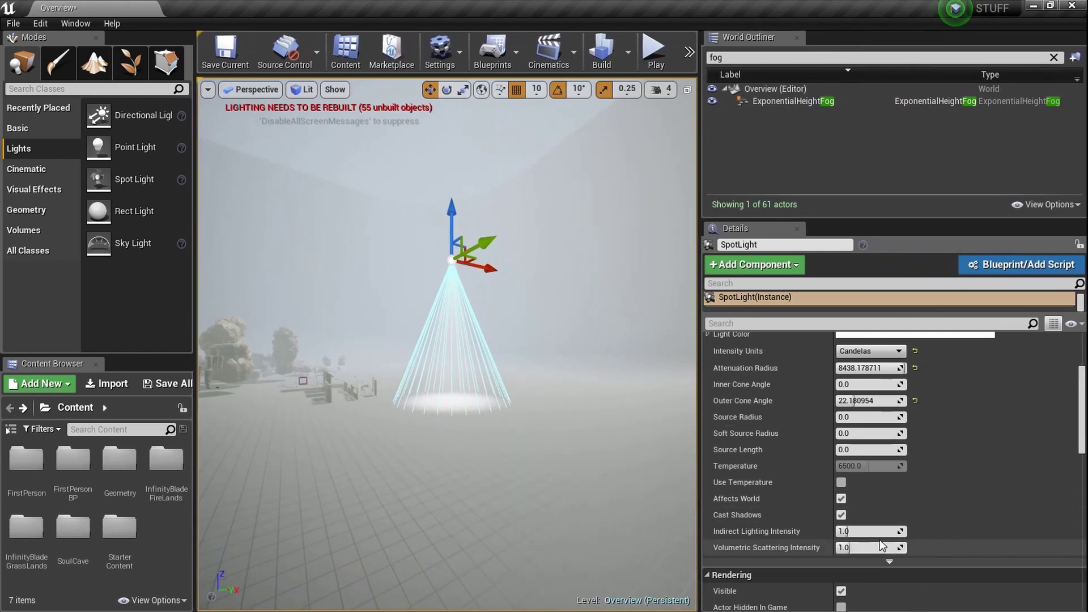
left_click_drag(901, 548, 839, 548)
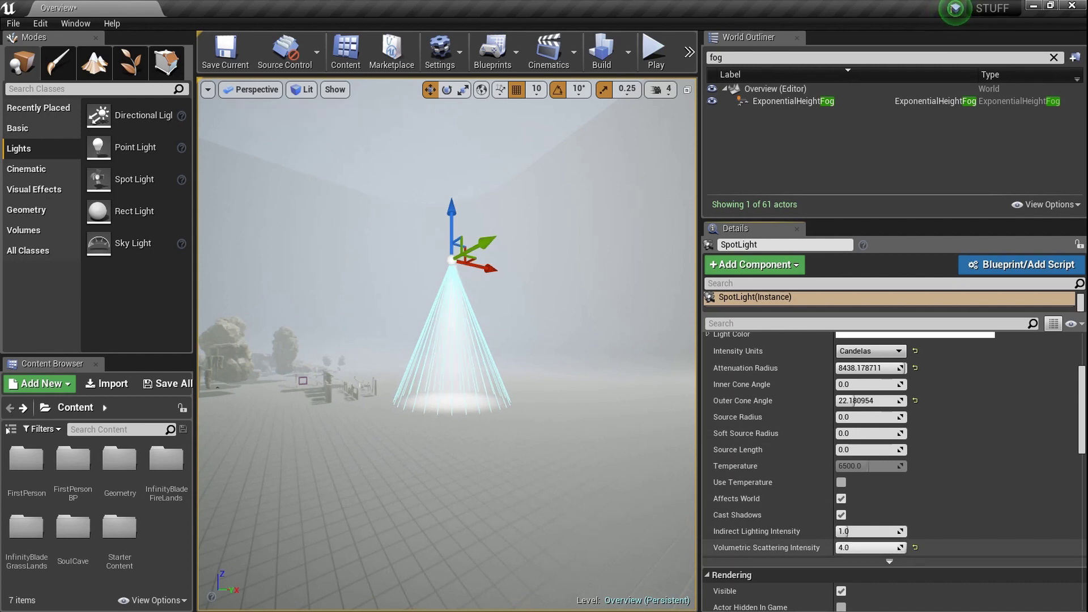
Examine the spot light's volumetric beam from near and far, with and without editor overlays
left_click(567, 367)
left_click_drag(559, 365, 545, 267)
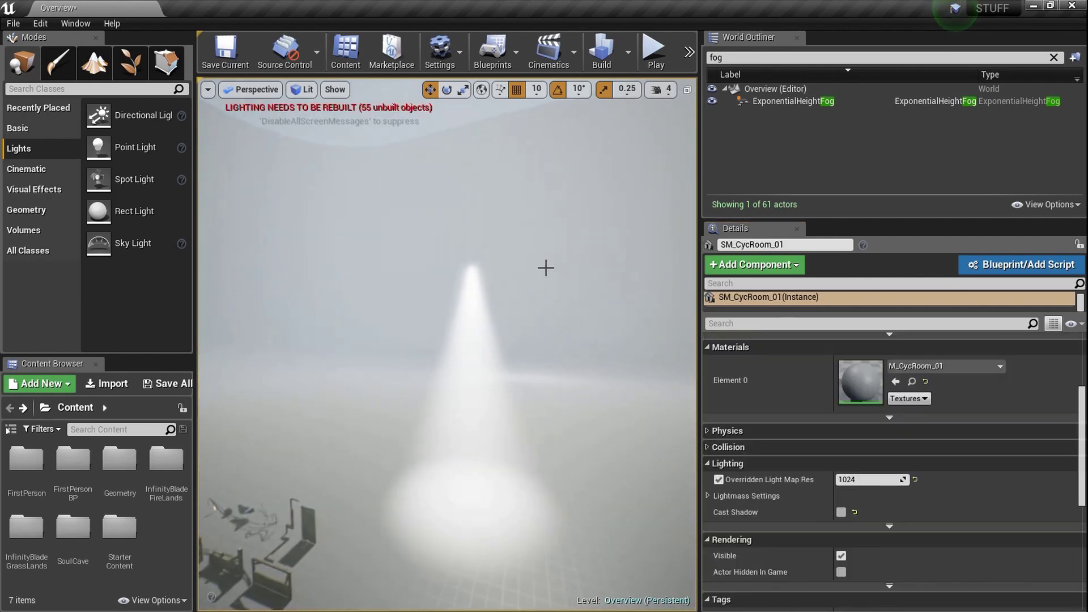
middle_click_drag(489, 283, 488, 290)
right_click_drag(471, 325, 521, 324)
key("w")
left_click(484, 287)
right_click_drag(484, 288, 499, 295)
key("s")
key("g")
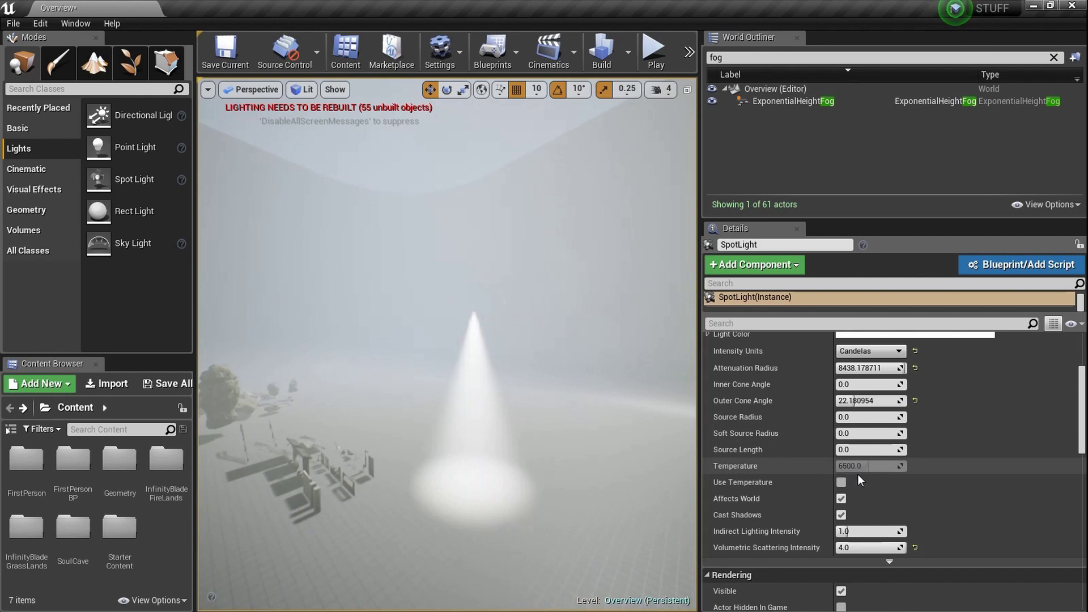
mouse_move(473, 340)
right_mouse_down()
mouse_move(442, 340)
mouse_move(473, 339)
right_mouse_up()
key("s")
key("w")
mouse_move(535, 294)
right_mouse_down()
mouse_move(538, 307)
mouse_move(525, 309)
mouse_move(522, 279)
right_mouse_up()
key("w")
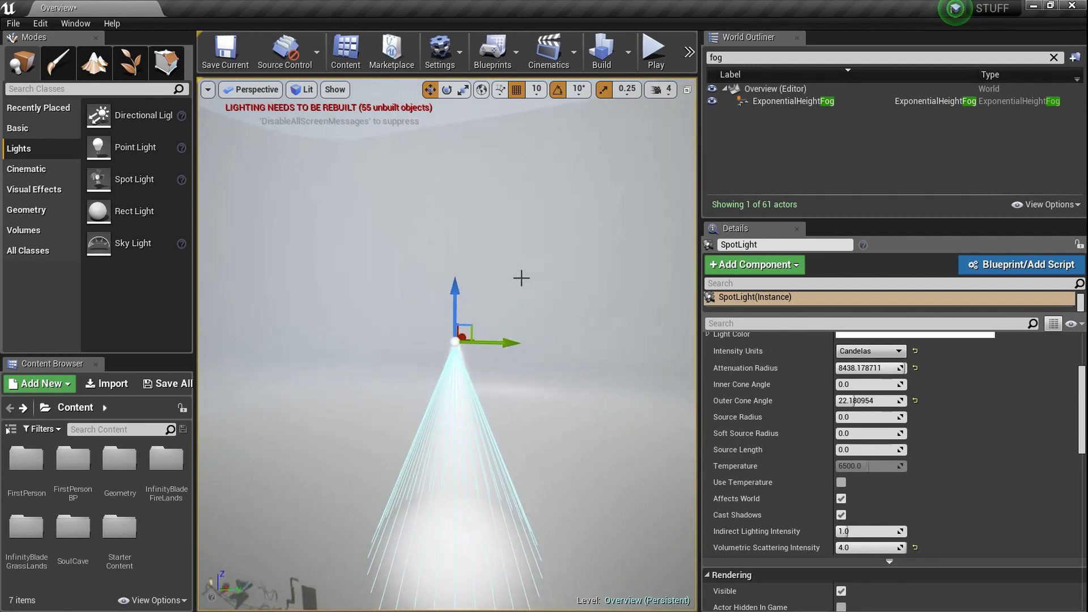
Rotate the spot light so its beam points roughly horizontally, and view the beam from the side and along its axis
left_click_drag(495, 289, 562, 352)
right_click_drag(510, 233, 489, 284)
key("g")
key("a")
key("g")
key("g")
key("w")
key("s")
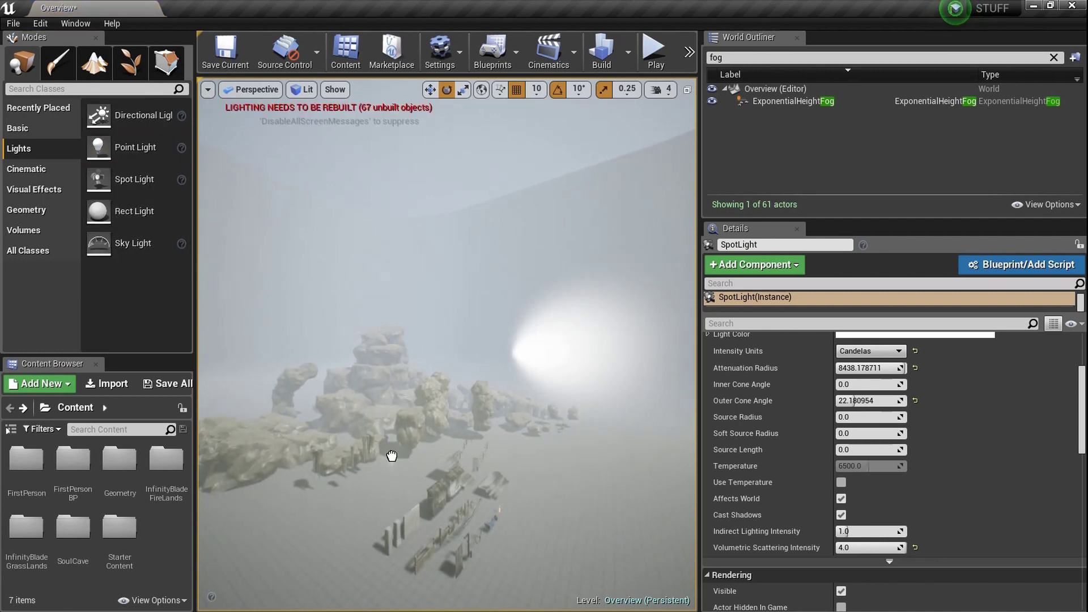
Place a point light above the floor beside the props and rocks, and raise it to a Z location of 1830
left_click_drag(392, 455, 408, 465)
key("w")
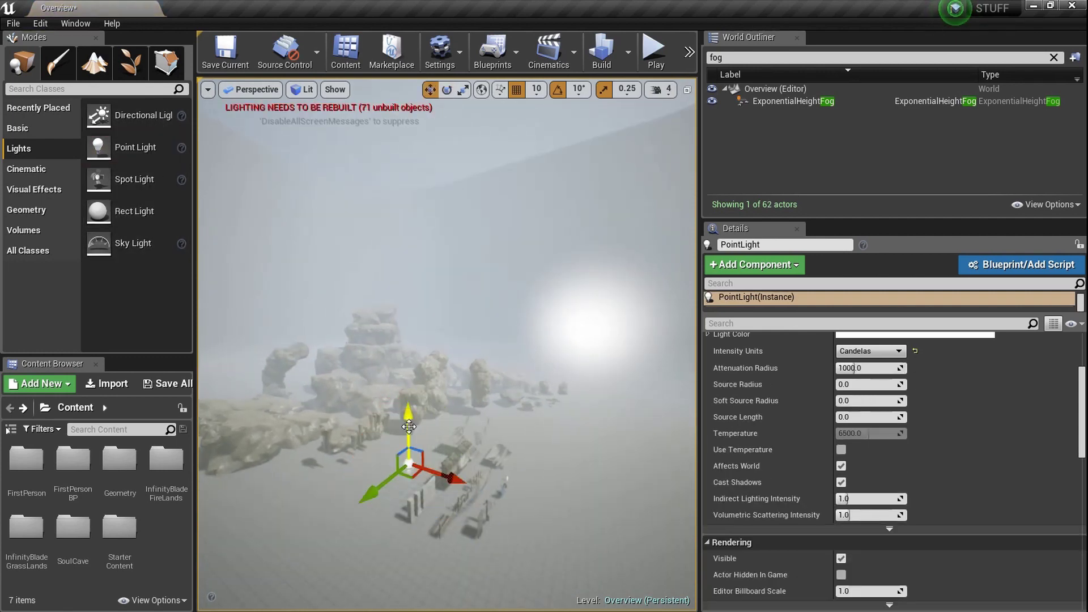
left_click_drag(304, 390, 249, 401)
key("a")
right_click_drag(250, 401, 422, 391)
Set the point light's Light Color to pink, hex sRGB FF699EFF
scroll(801, 426, "up", 5)
left_click(927, 461)
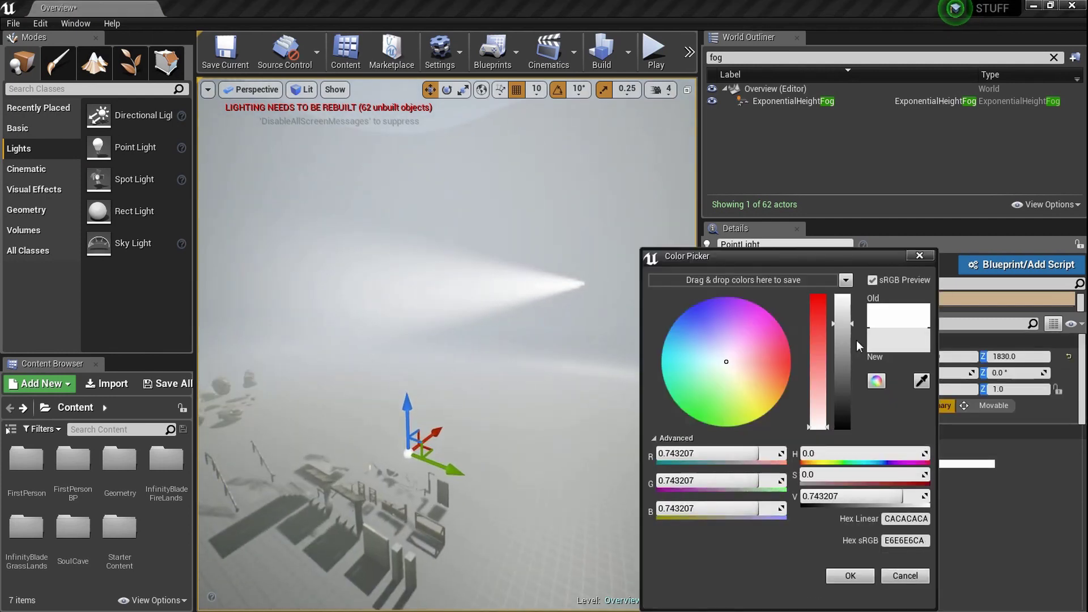
left_click_drag(766, 355, 791, 352)
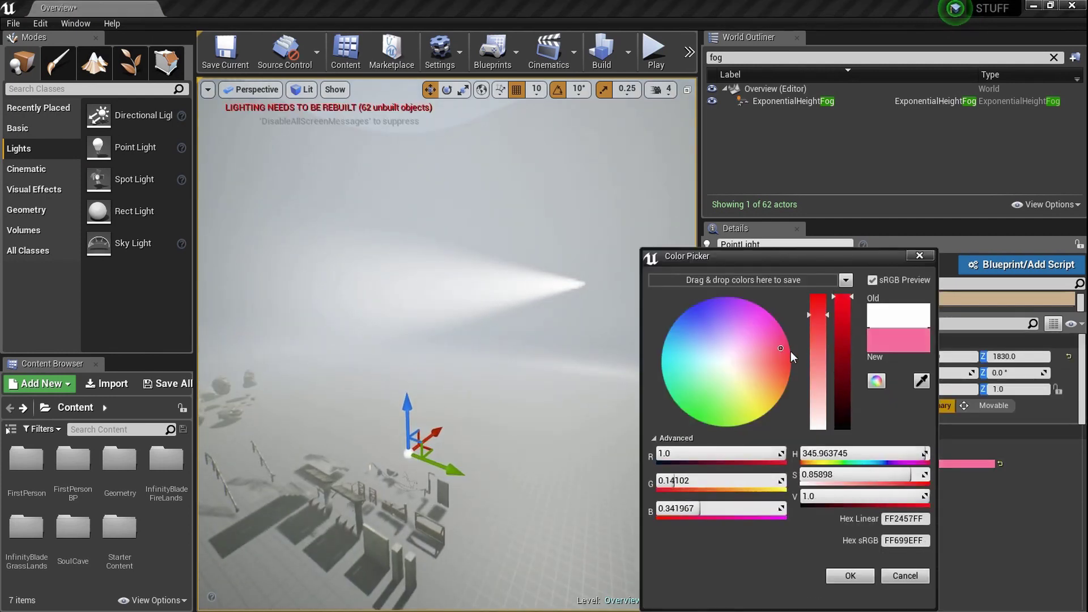
left_click(851, 576)
right_click_drag(612, 452, 612, 452)
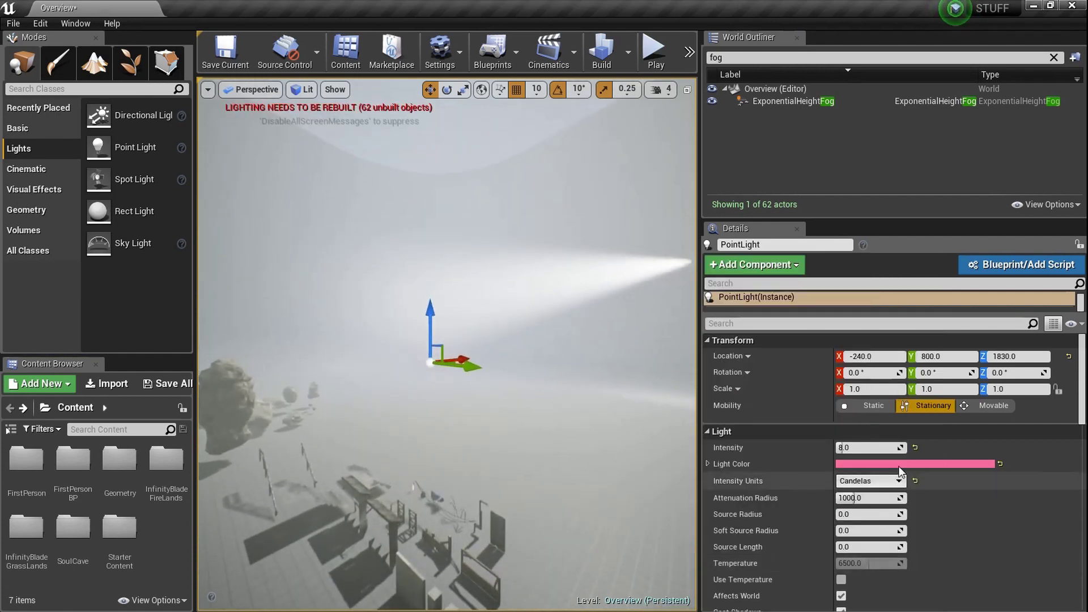
Set the point light's Attenuation Radius to about 2110 and Intensity to 1000, and view its glow in the fog
left_click_drag(870, 498, 871, 498)
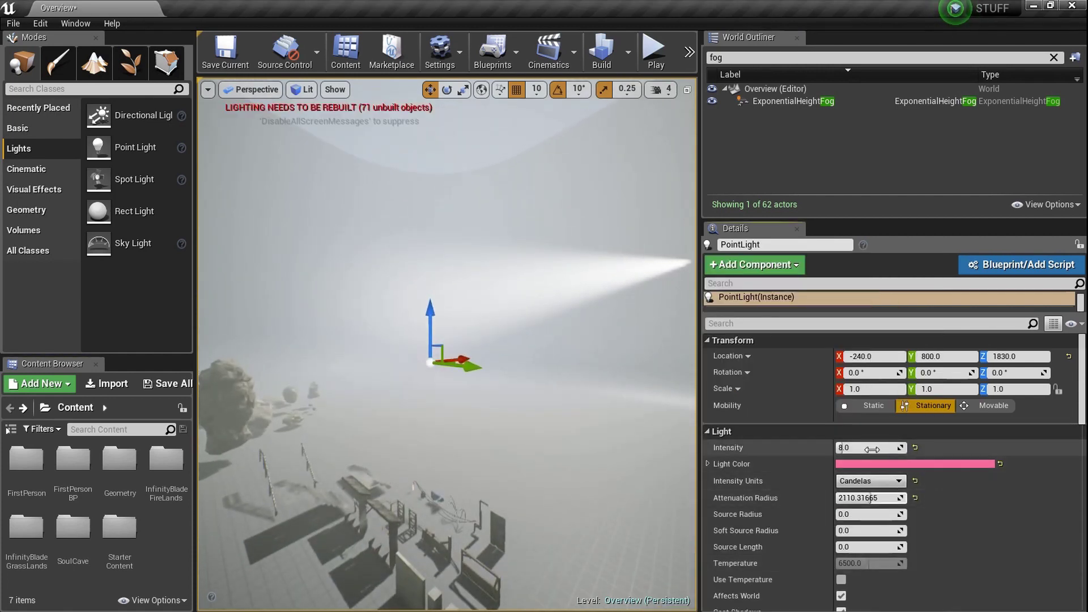
left_click_drag(878, 450, 945, 450)
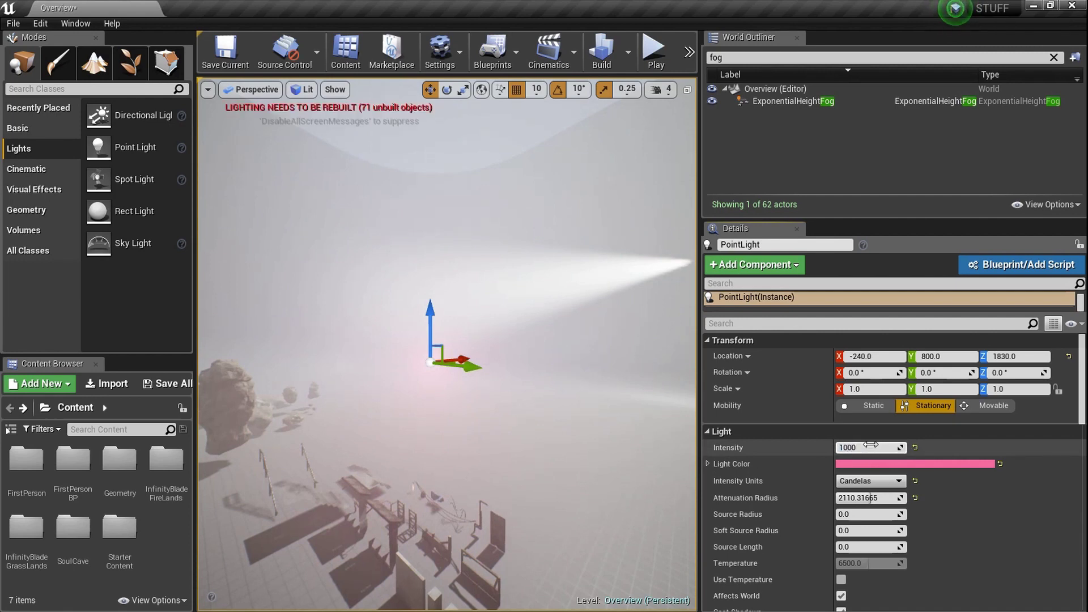
key("Return")
key("s")
right_click_drag(581, 341, 565, 334)
key("d")
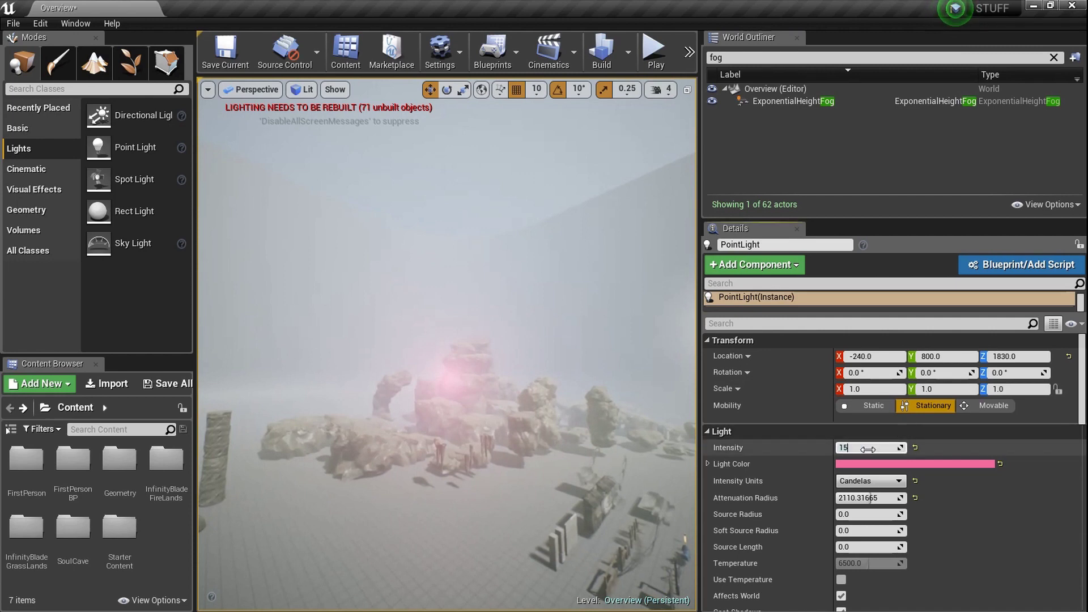
Set the point light's Intensity to 15000 and reduce its Attenuation Radius to about 401
key("Return")
left_click_drag(888, 499, 844, 499)
right_click_drag(538, 396, 627, 393)
key("w")
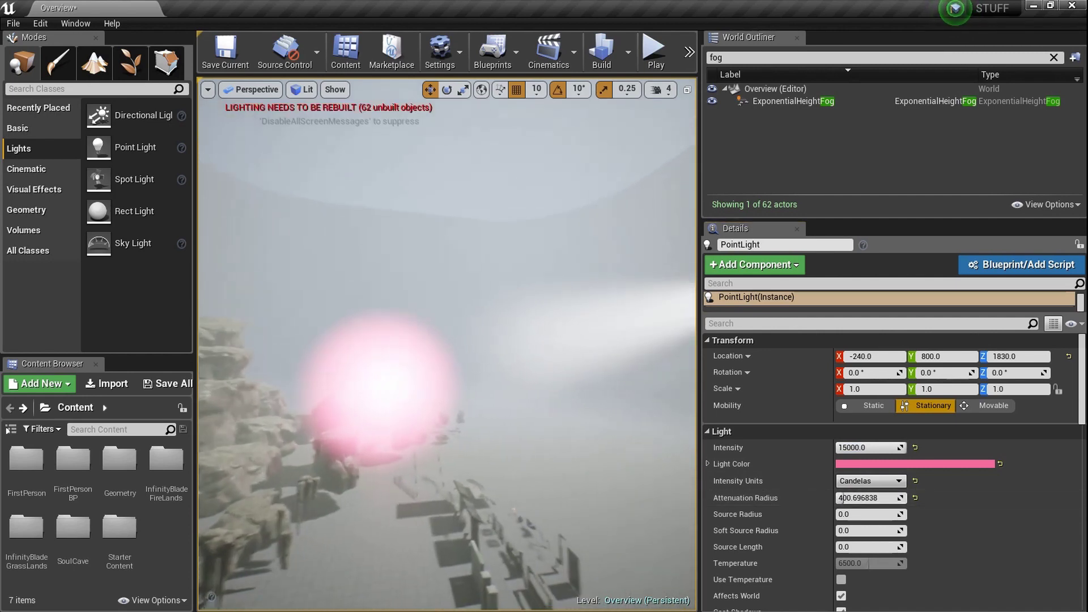
Try Attenuation Radius values of 8 and about 200 on the point light, viewing the glow in the fog
left_click_drag(881, 498, 867, 498)
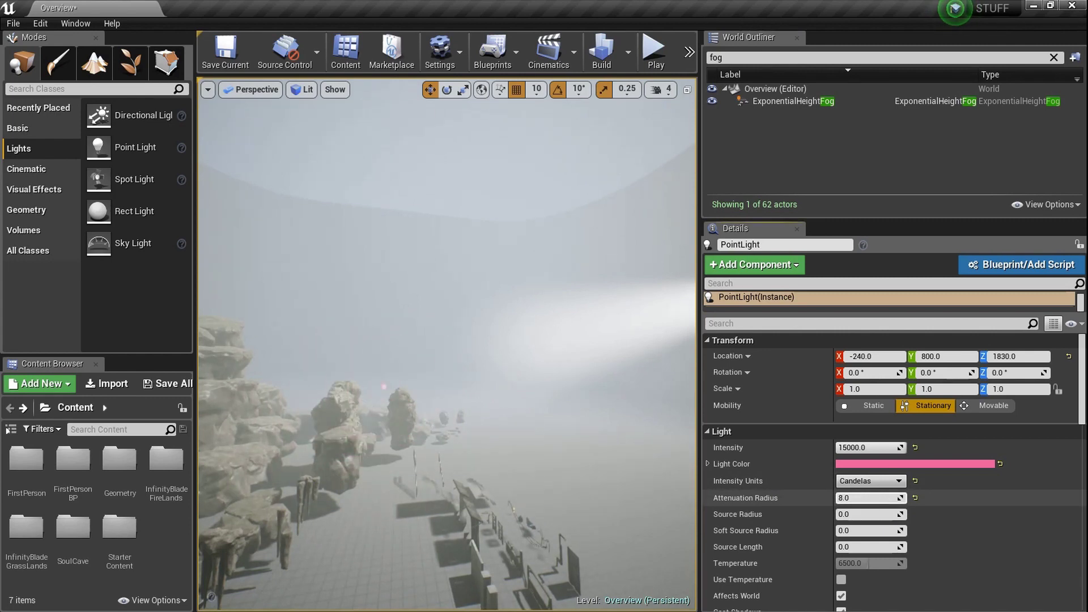
key("s")
right_click_drag(612, 425, 657, 420)
mouse_move(890, 498)
left_mouse_down()
mouse_move(929, 498)
mouse_move(885, 498)
left_mouse_up()
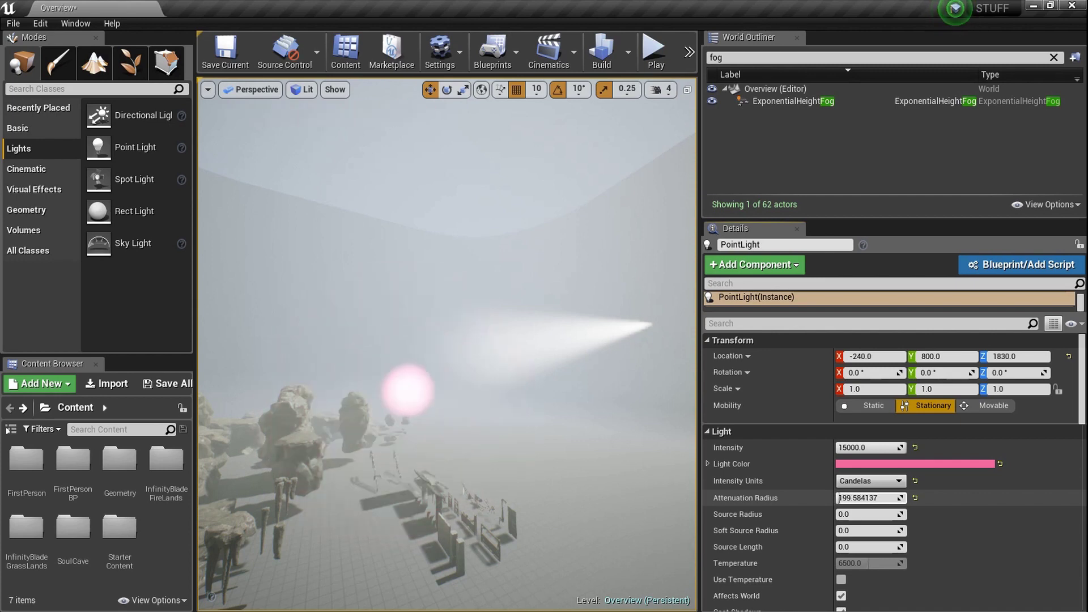
key("w")
right_click_drag(550, 440, 501, 441)
key("w")
key("w")
Set the point light's Attenuation Radius to about 265.5 and view its glow beside the spot light's beam
mouse_move(843, 497)
left_mouse_down()
mouse_move(810, 498)
mouse_move(842, 499)
mouse_move(825, 497)
left_mouse_up()
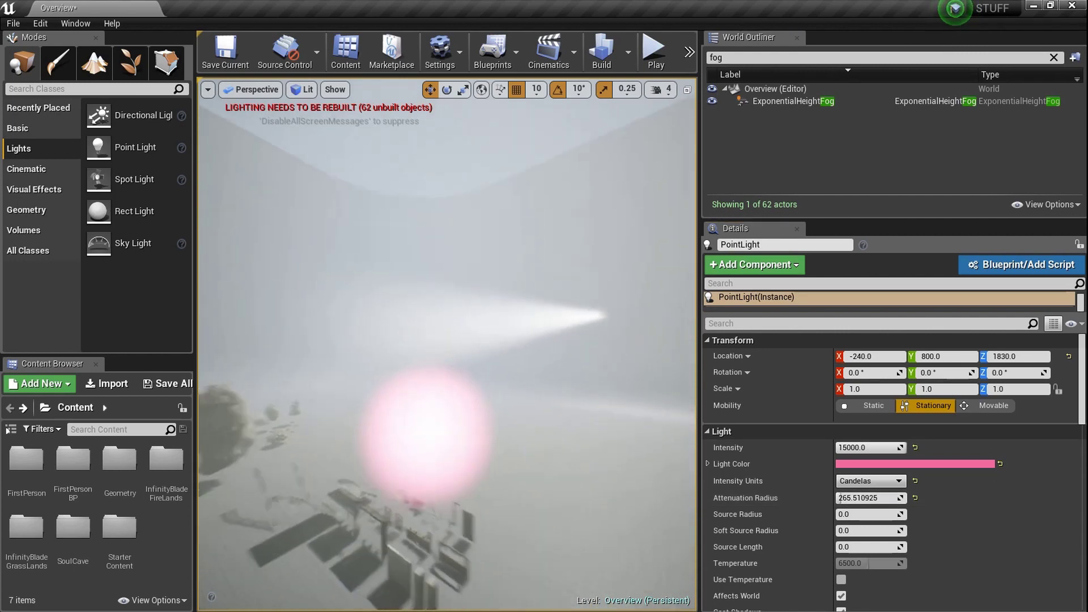
right_click_drag(491, 422, 474, 425)
key("w")
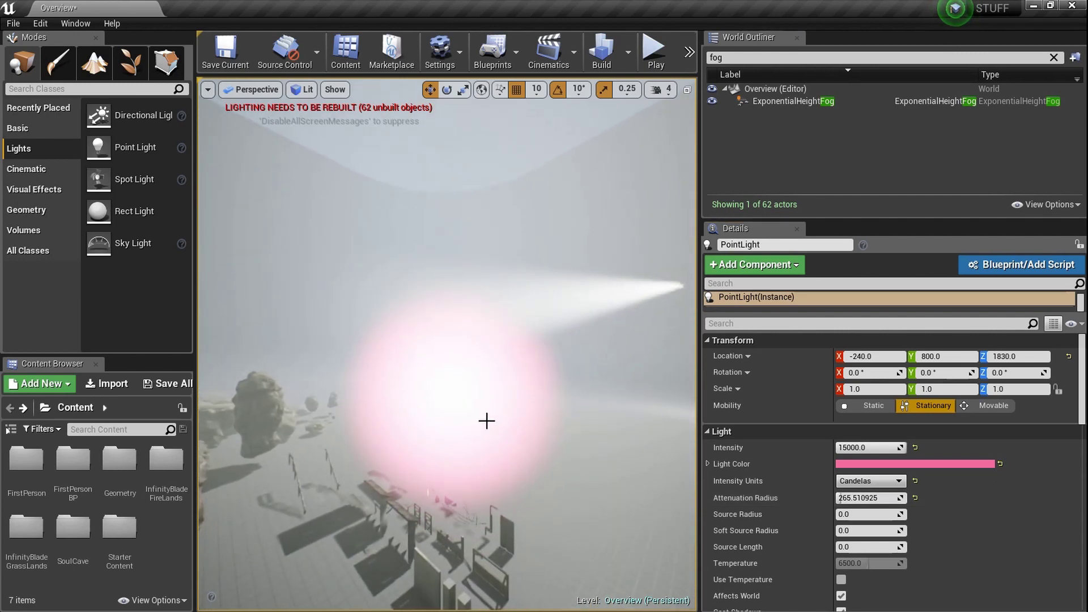
right_click_drag(486, 420, 665, 223)
Select the exponential height fog, view both lights from above, and show the Visual Effects actors with their full names
double_click(833, 101)
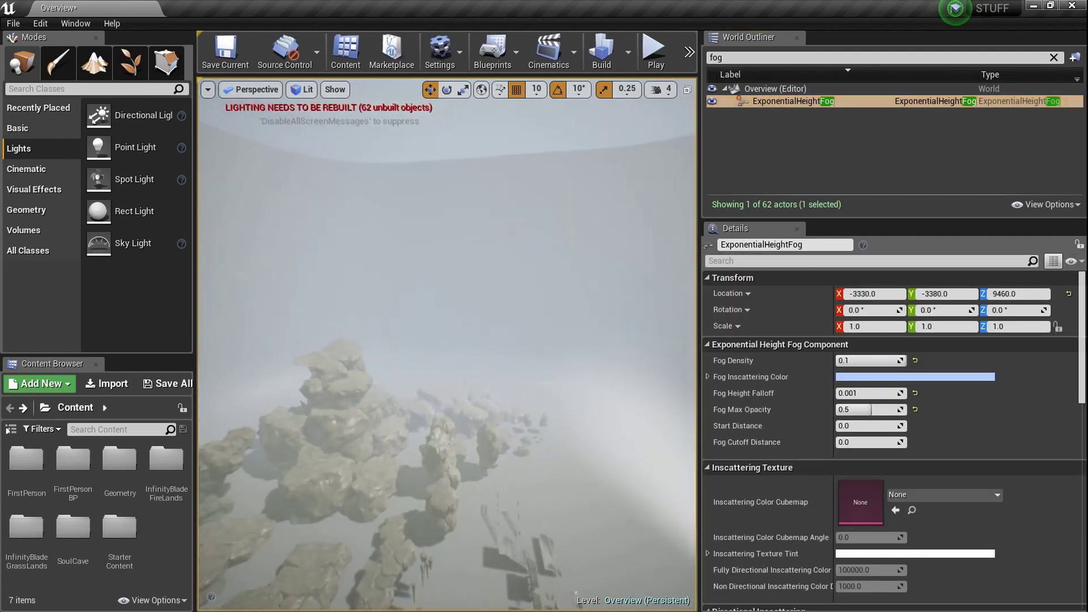
right_click_drag(482, 340, 487, 380)
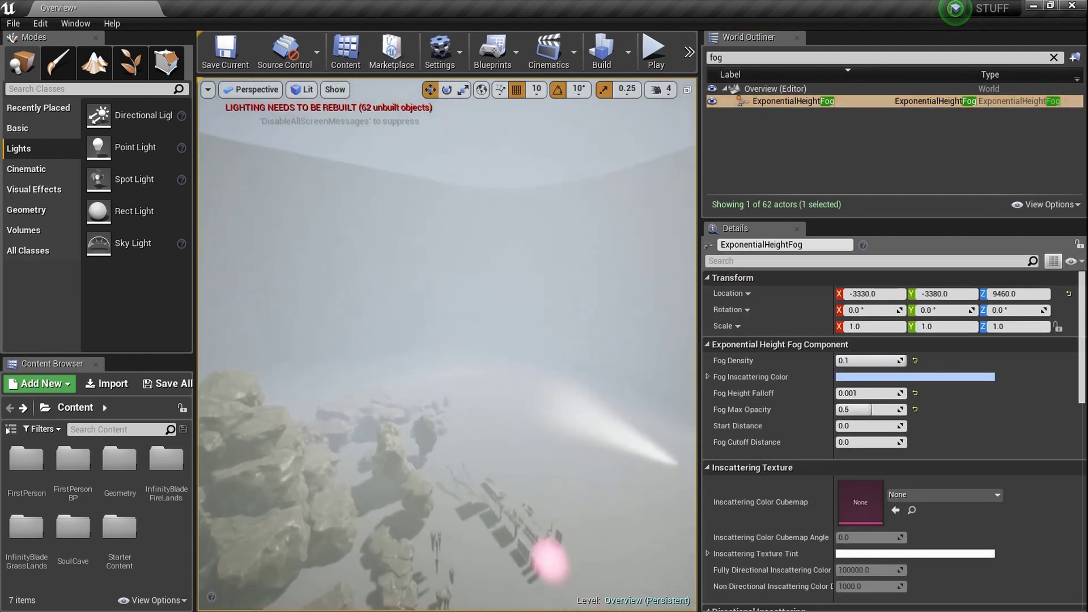
right_click_drag(544, 218, 543, 218)
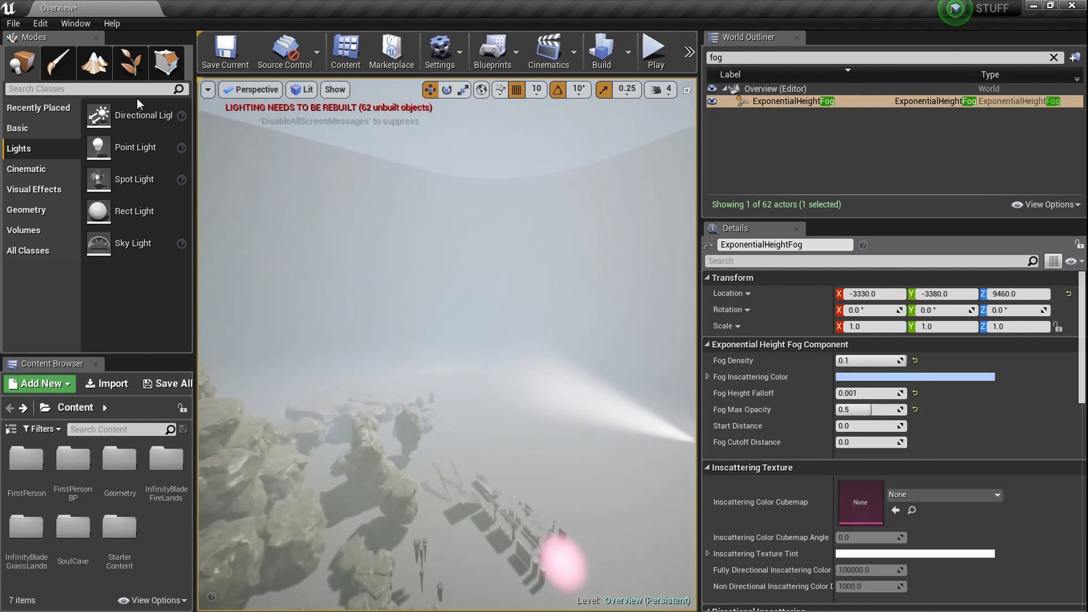
left_click(44, 188)
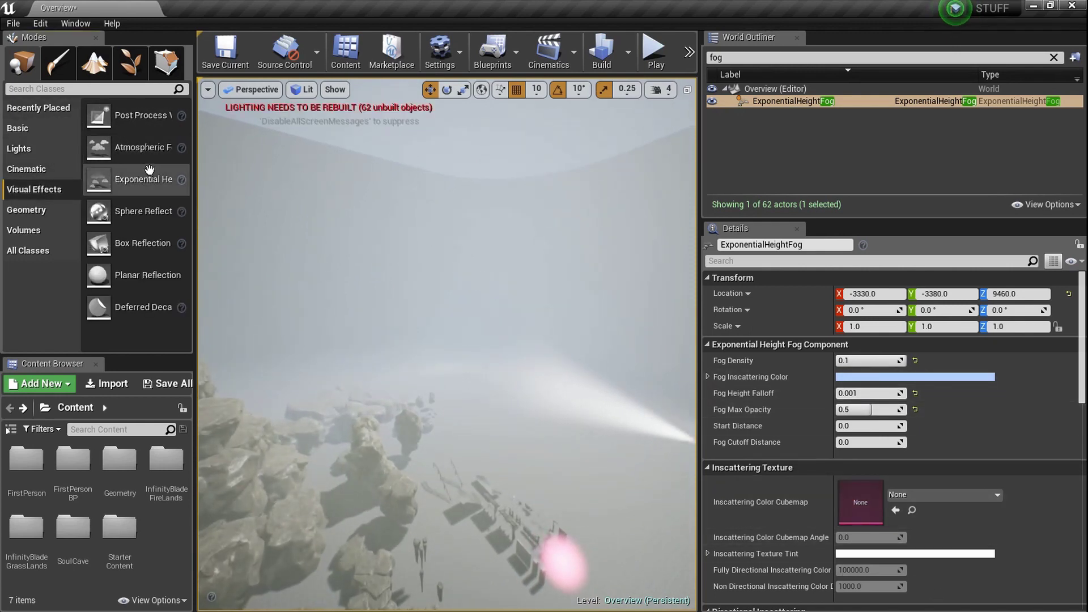
left_click_drag(196, 210, 339, 209)
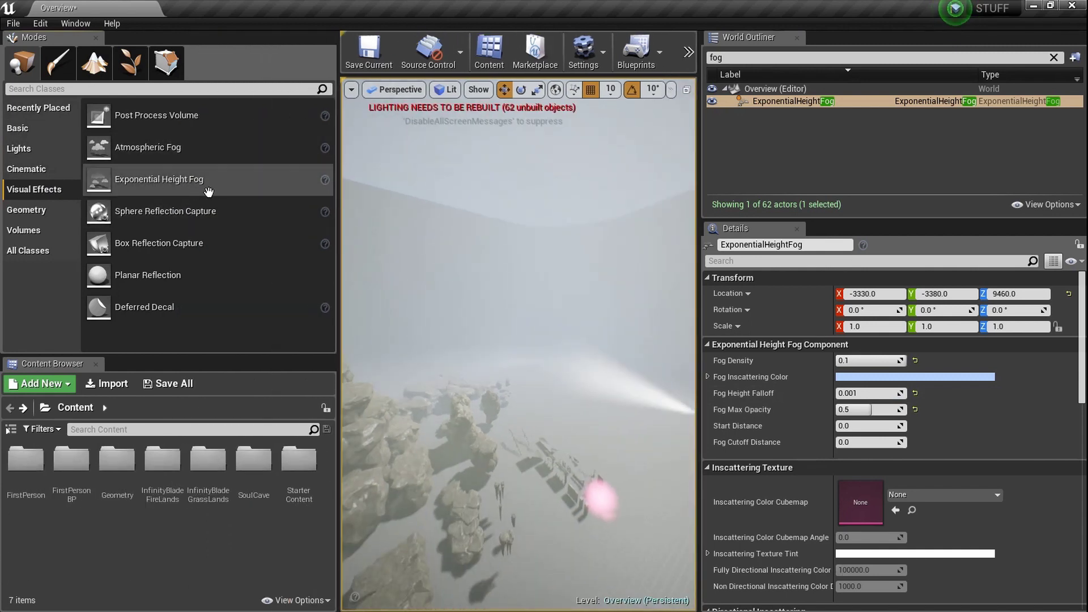
Try a Fog Height Falloff of 2 on the exponential height fog and undo the change
key("f")
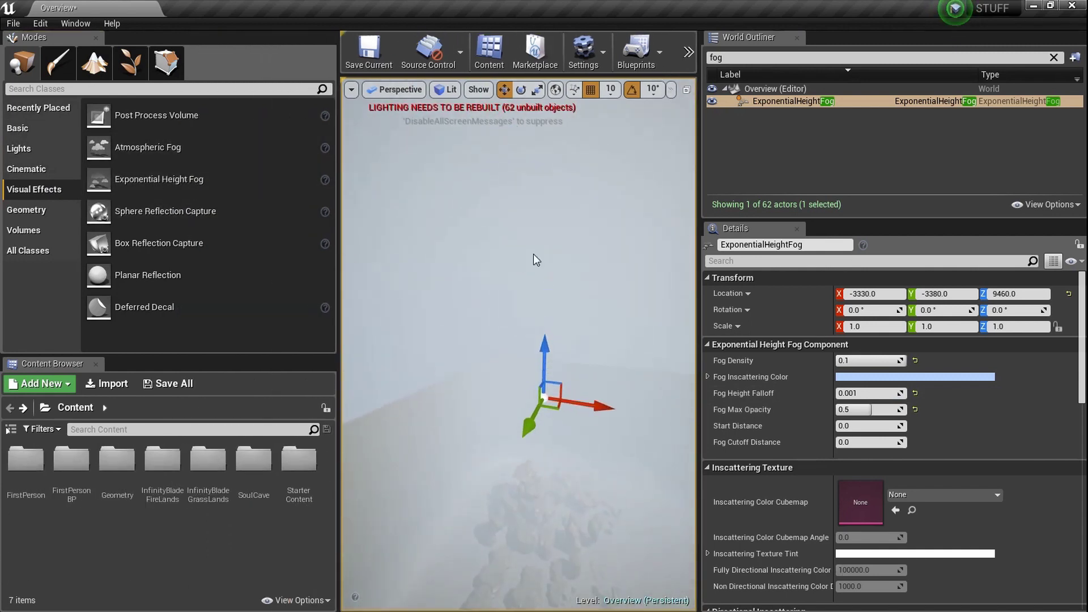
left_click(867, 393)
type("2")
key("Return")
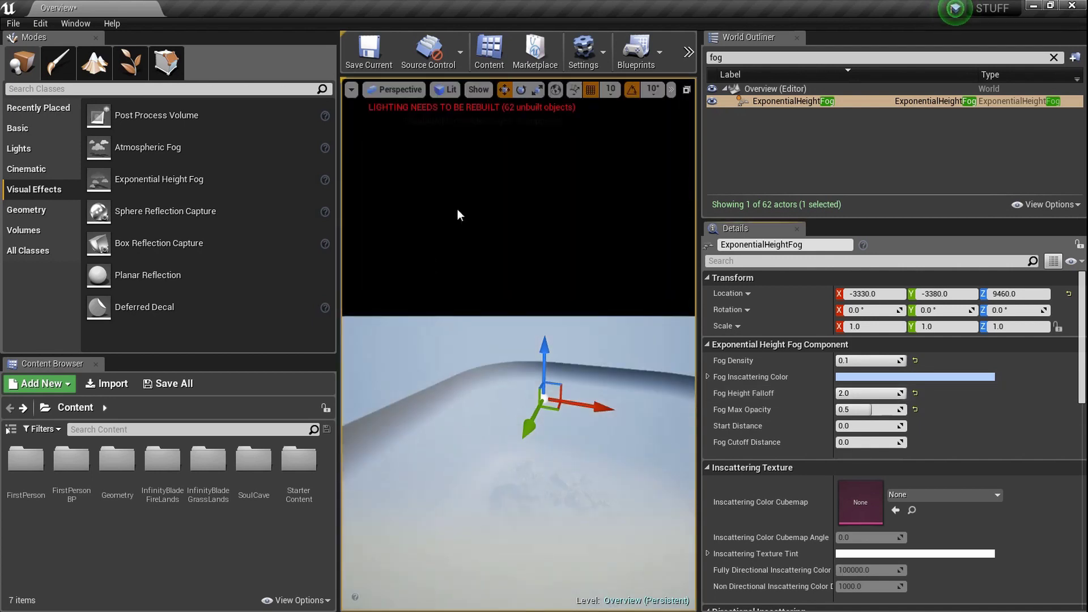
key("ctrl+z")
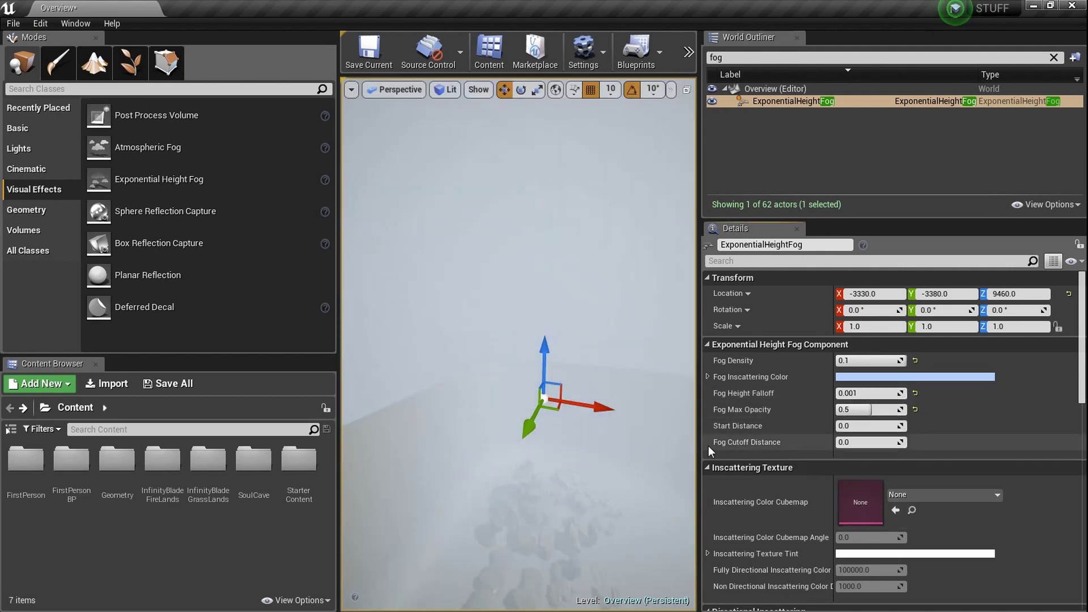
Disable Volumetric Fog on the exponential height fog and look over the level
right_click_drag(518, 284, 619, 419)
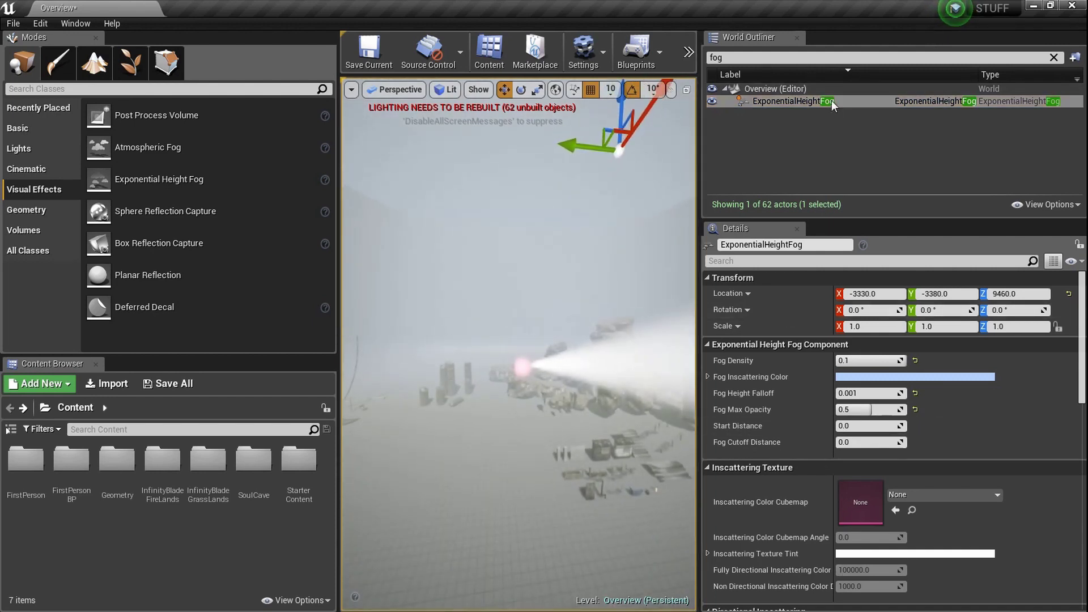
scroll(836, 454, "down", 6)
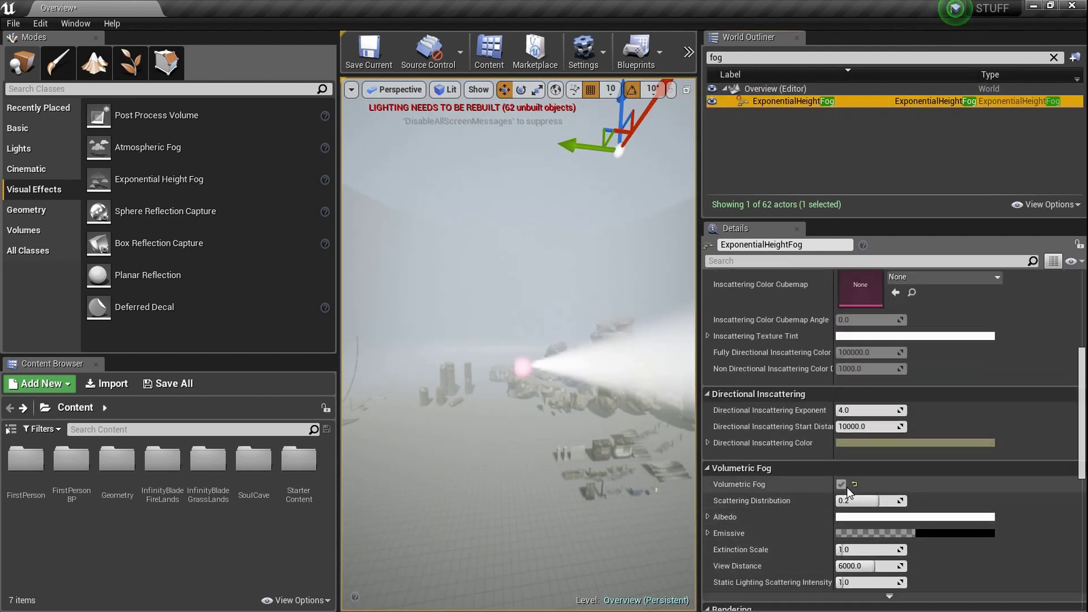
left_click(844, 485)
right_click_drag(624, 420, 672, 414)
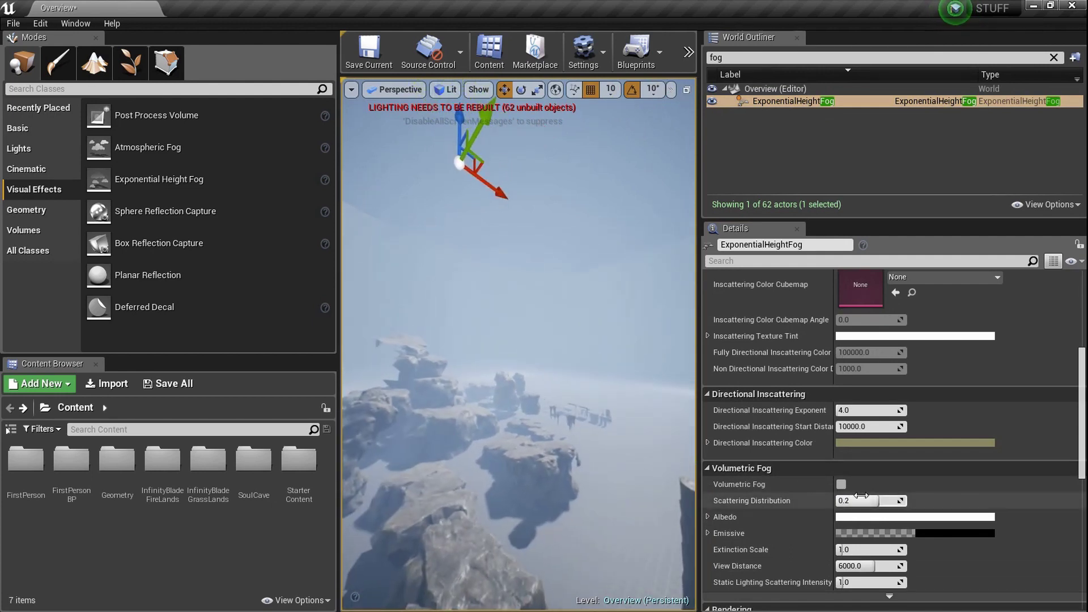
Enable Volumetric Fog on the exponential height fog and compare Scattering Distribution values of -0.9 and 0.9 around the lights
left_click(841, 484)
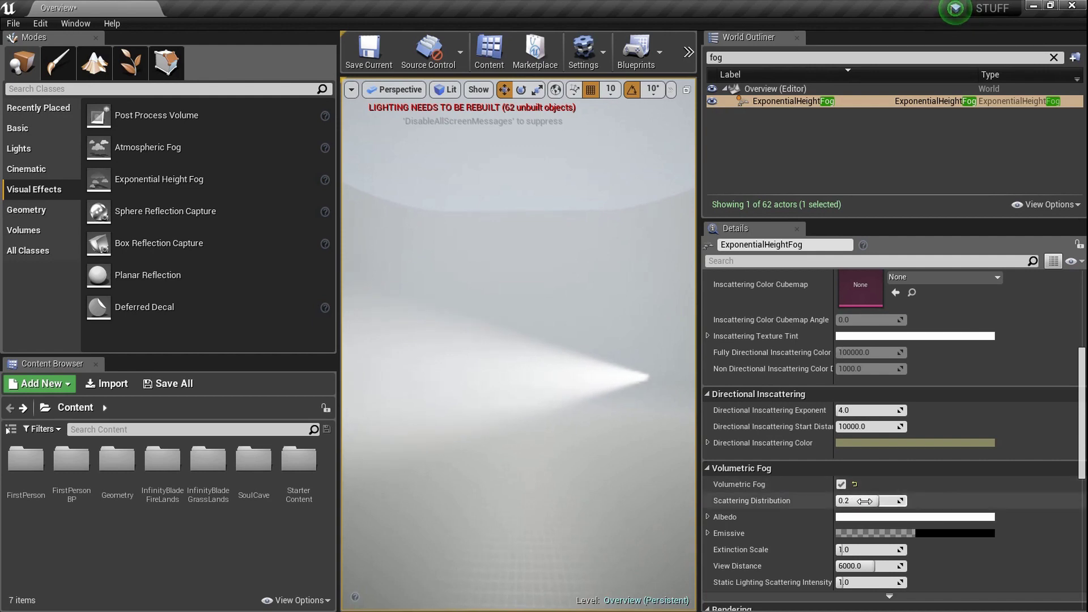
left_click_drag(870, 501, 774, 484)
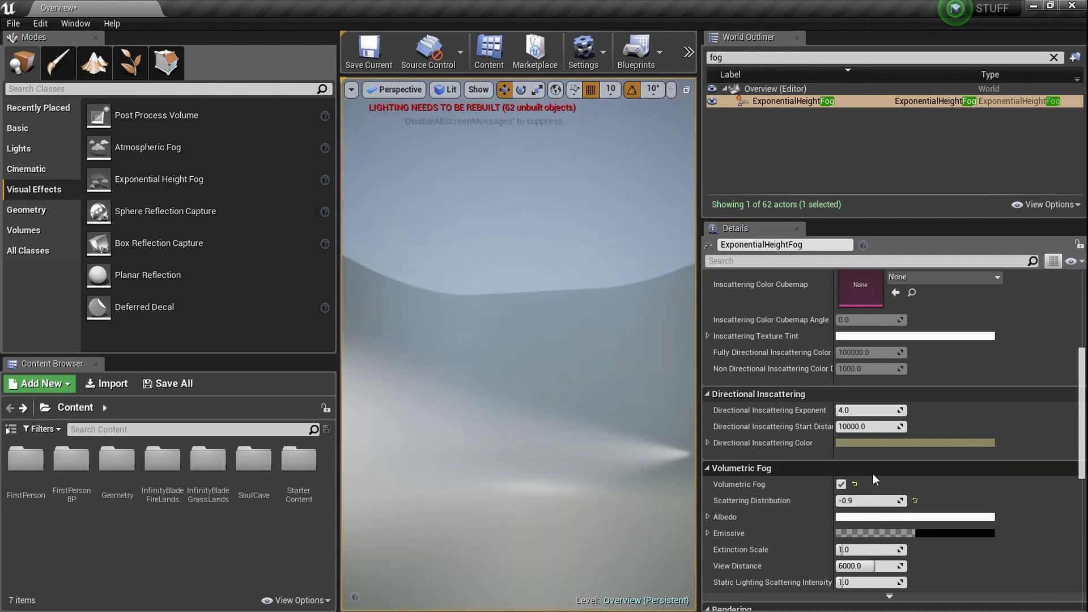
left_click_drag(847, 501, 907, 501)
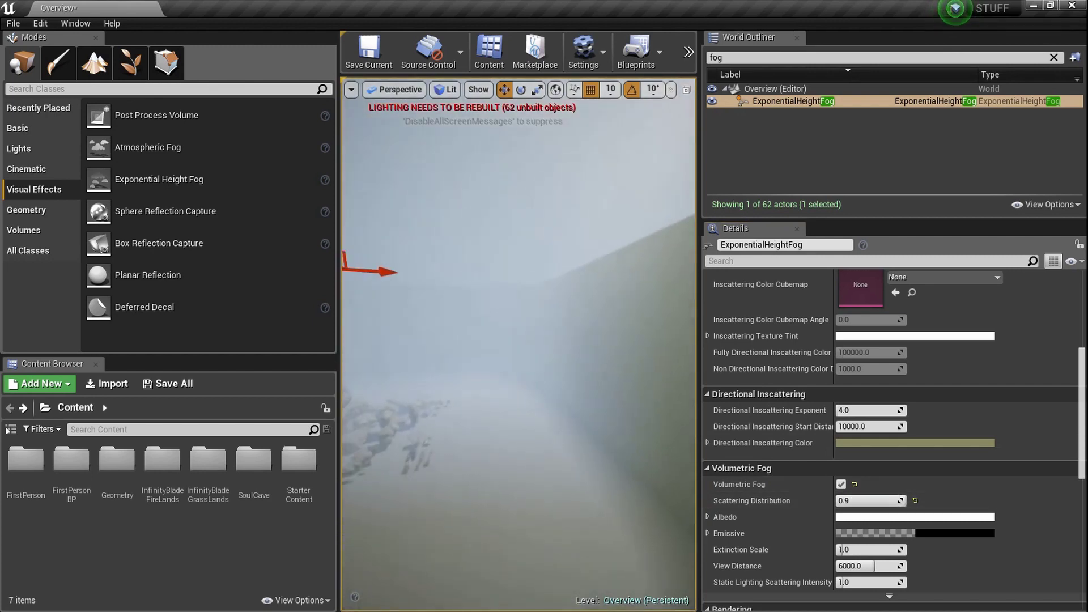
right_click_drag(518, 345, 544, 373)
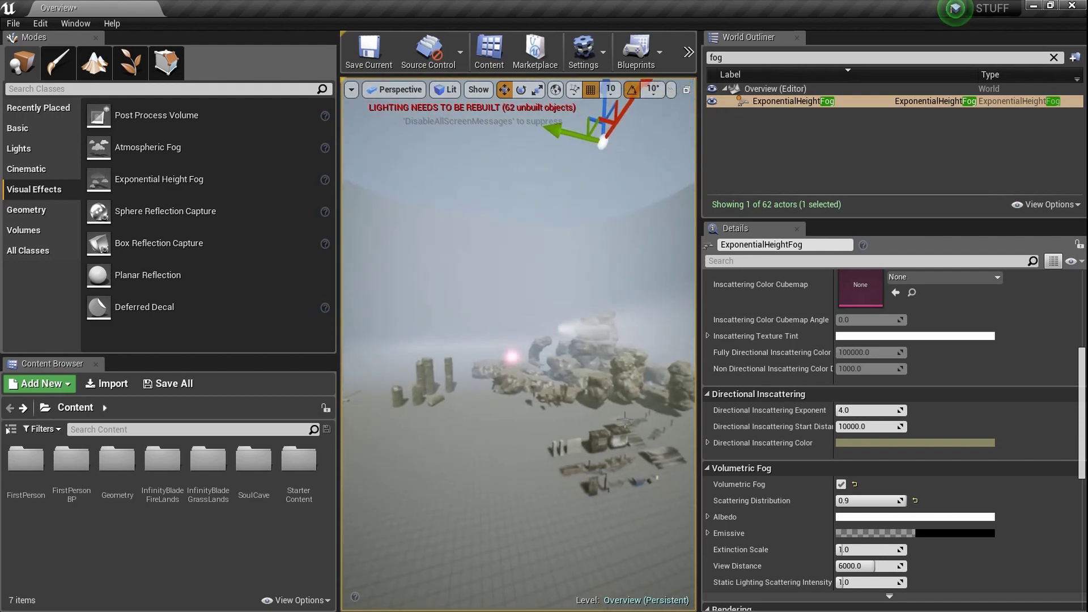
key("F11")
right_click_drag(626, 419, 683, 385)
key("F11")
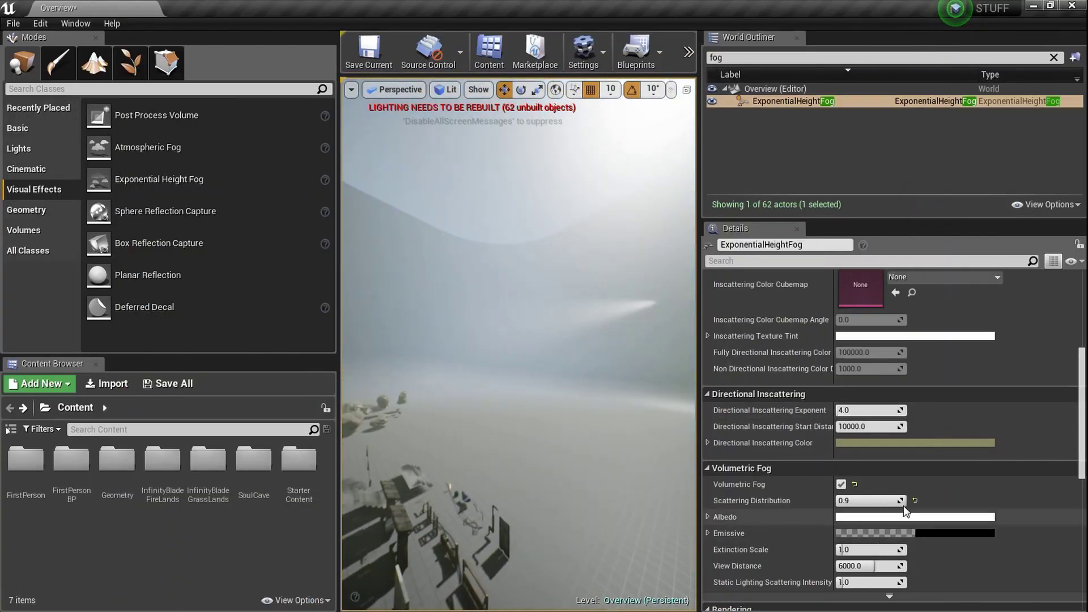
Set the fog's Scattering Distribution to about 0.163 and widen the viewport by narrowing the panels on both sides
left_click_drag(891, 502, 886, 498)
right_click_drag(518, 437, 473, 439)
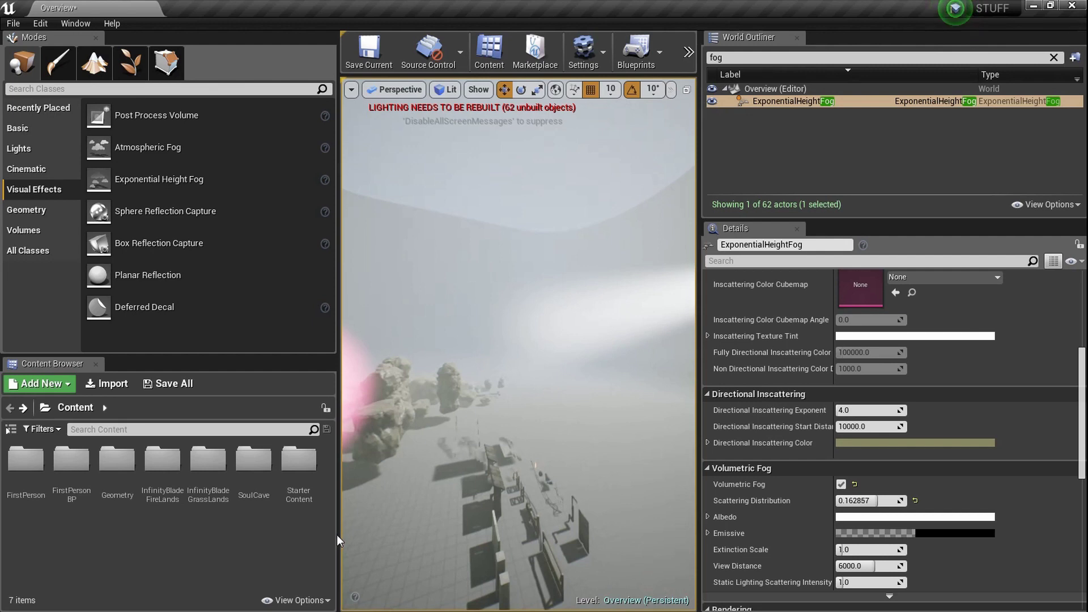
left_click_drag(338, 540, 149, 540)
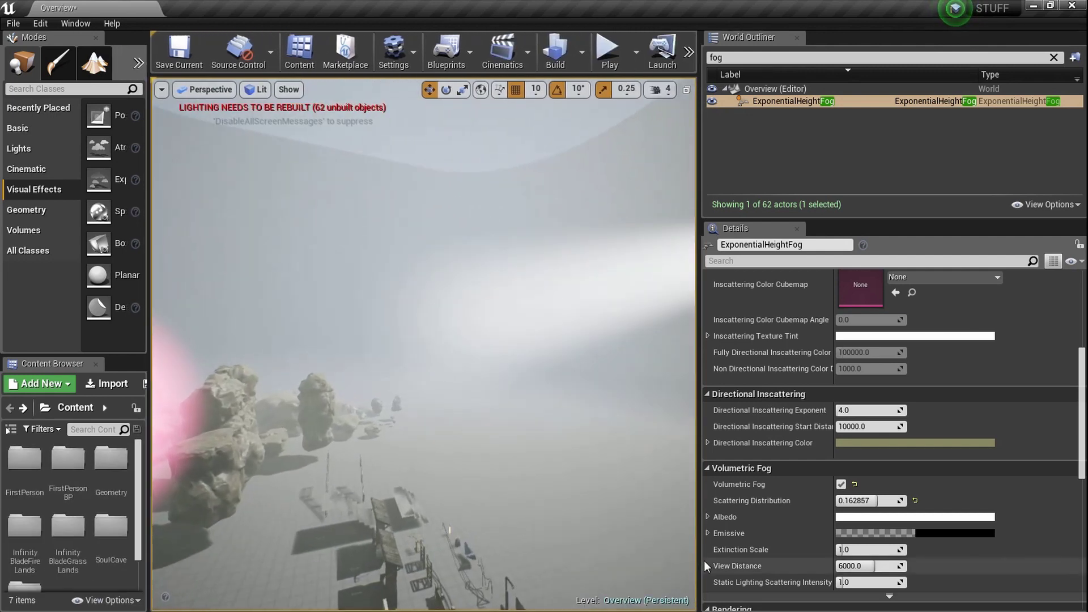
left_click_drag(700, 564, 846, 563)
right_click_drag(431, 368, 379, 368)
Filter the World Outliner by "light", check the spot light, and select the point light
left_click(395, 368)
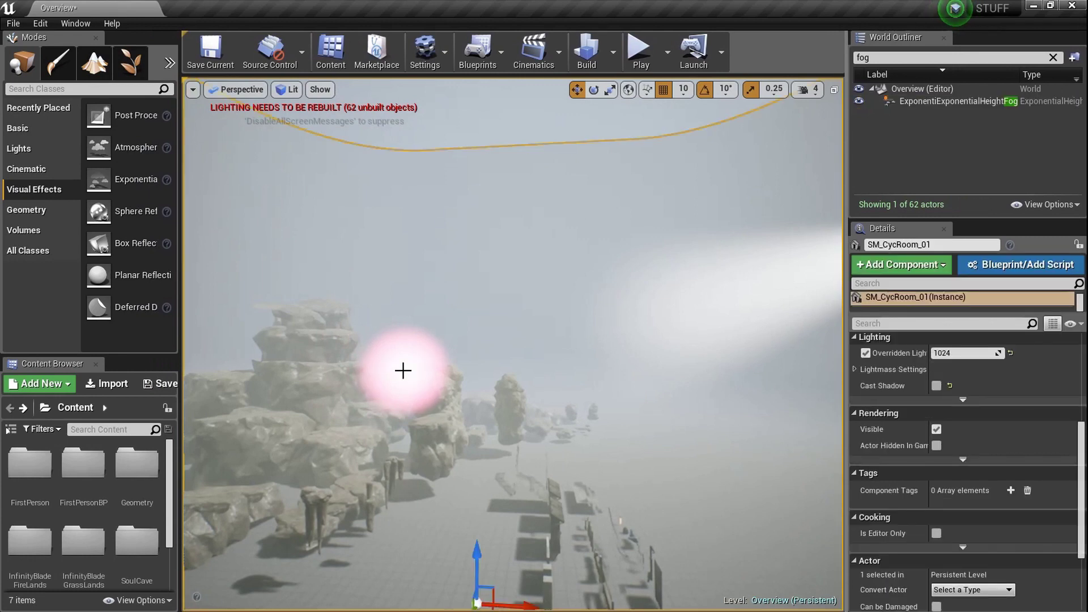
left_click(408, 373)
left_click(963, 56)
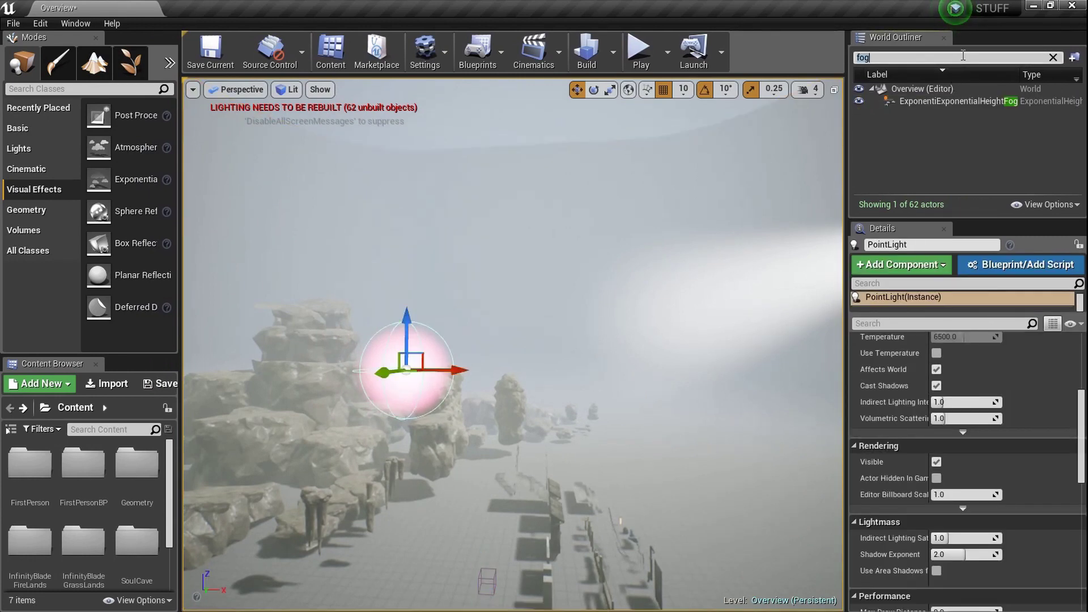
type("light")
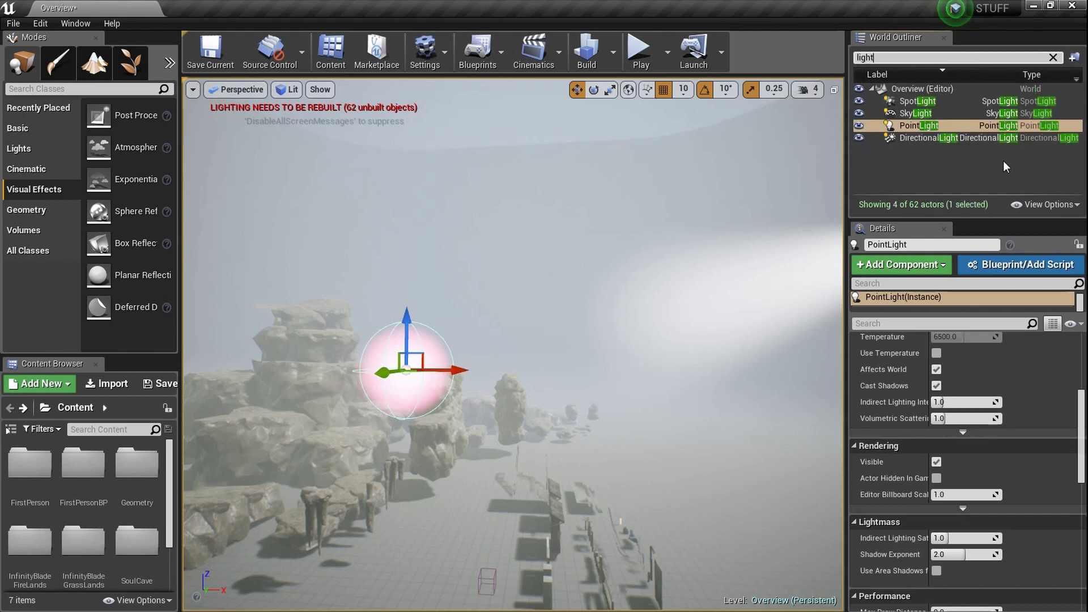
left_click(955, 114)
left_click(959, 102)
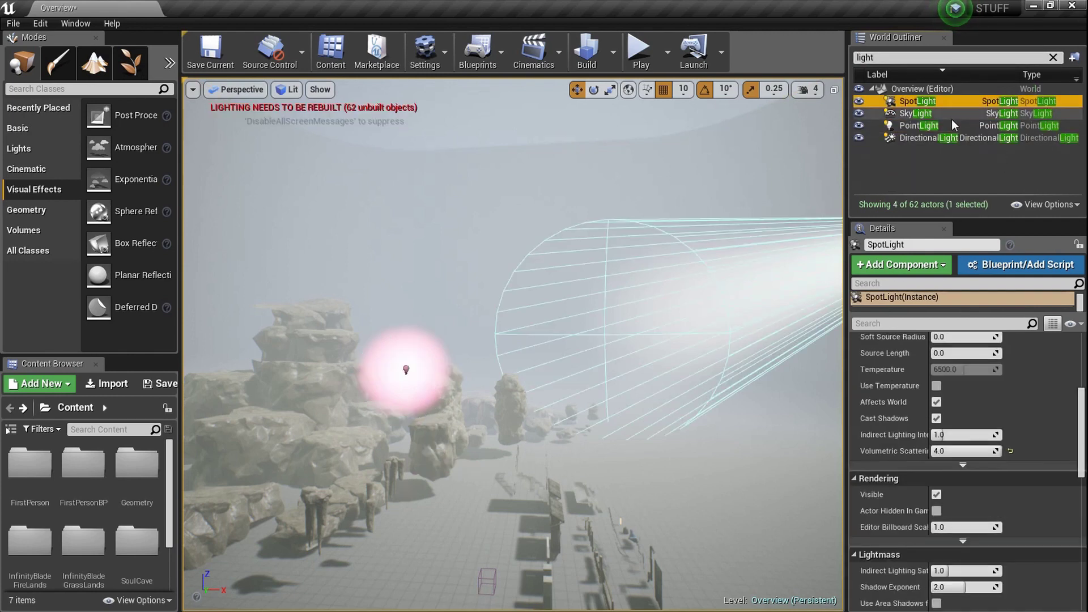
left_click(944, 126)
Scale the point light up to an Attenuation Radius of about 2047.3 and view its glow with the spot light's beam
key("r")
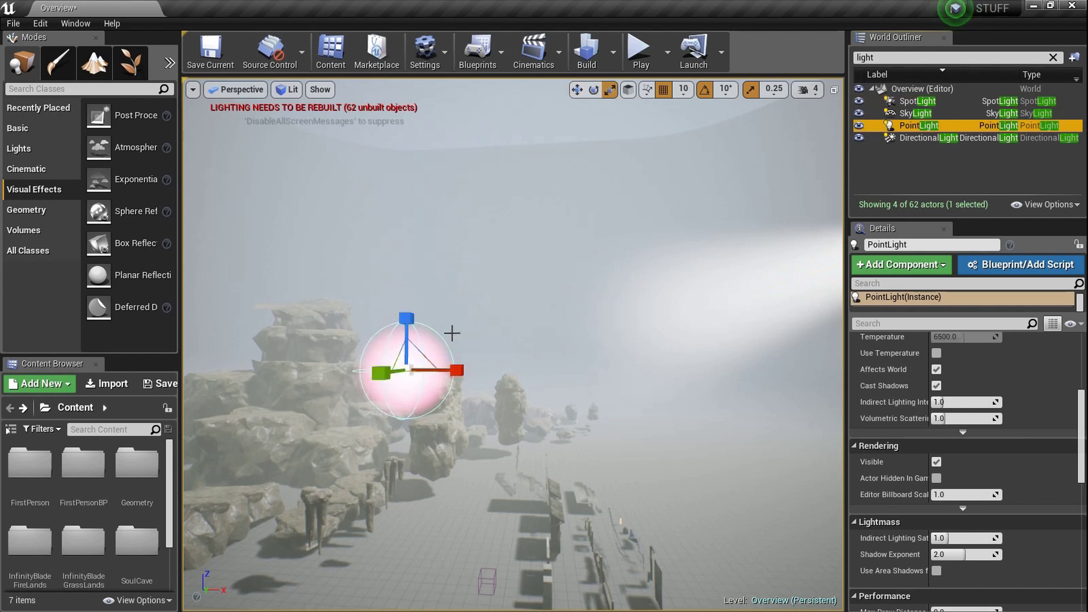
scroll(960, 438, "up", 2)
scroll(962, 438, "up", 2)
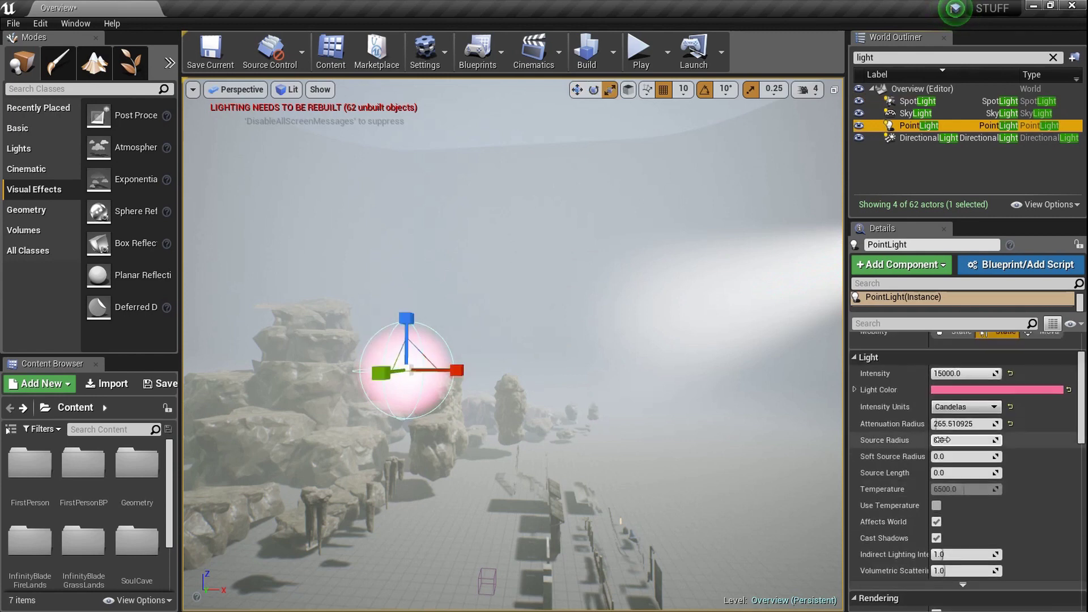
left_click_drag(379, 356, 357, 340)
mouse_move(358, 340)
right_mouse_down()
mouse_move(300, 334)
mouse_move(352, 335)
mouse_move(323, 334)
mouse_move(341, 337)
right_mouse_up()
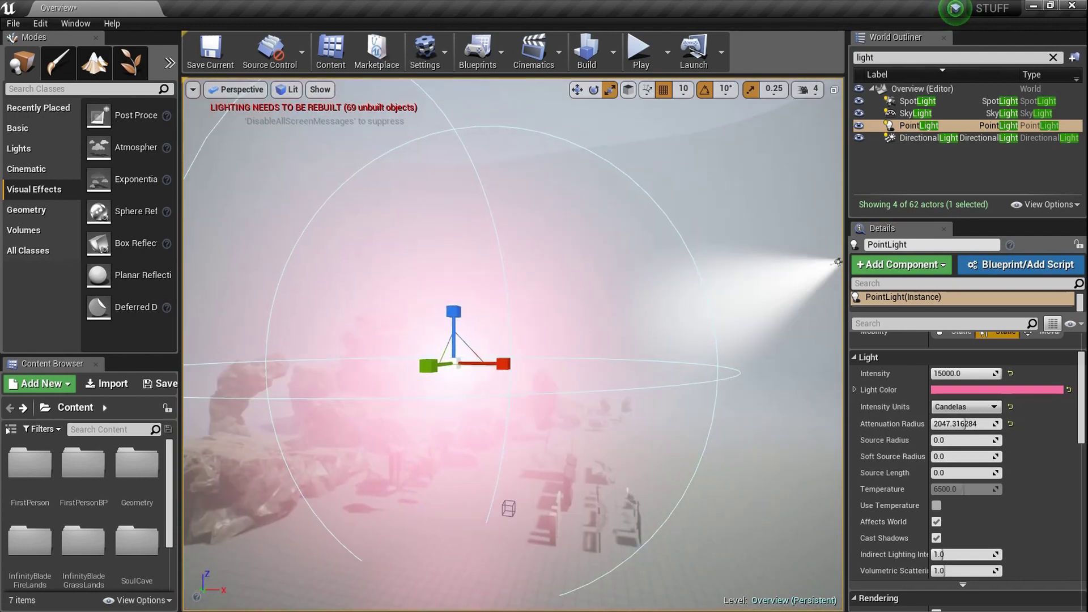
mouse_move(640, 363)
right_mouse_down()
mouse_move(629, 364)
mouse_move(640, 363)
right_mouse_up()
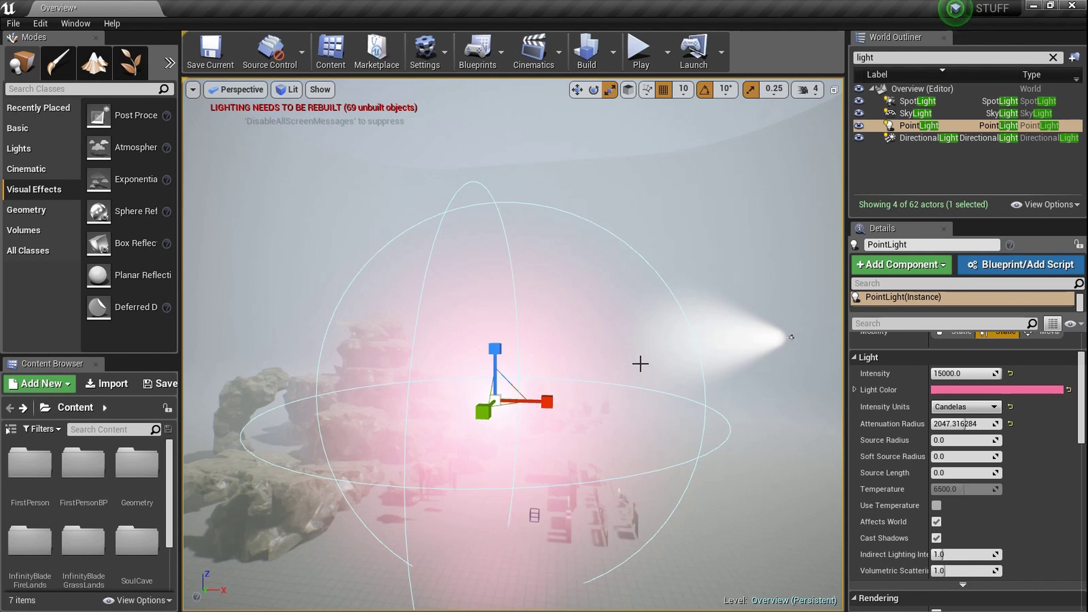
key("a")
right_click_drag(641, 364, 640, 363)
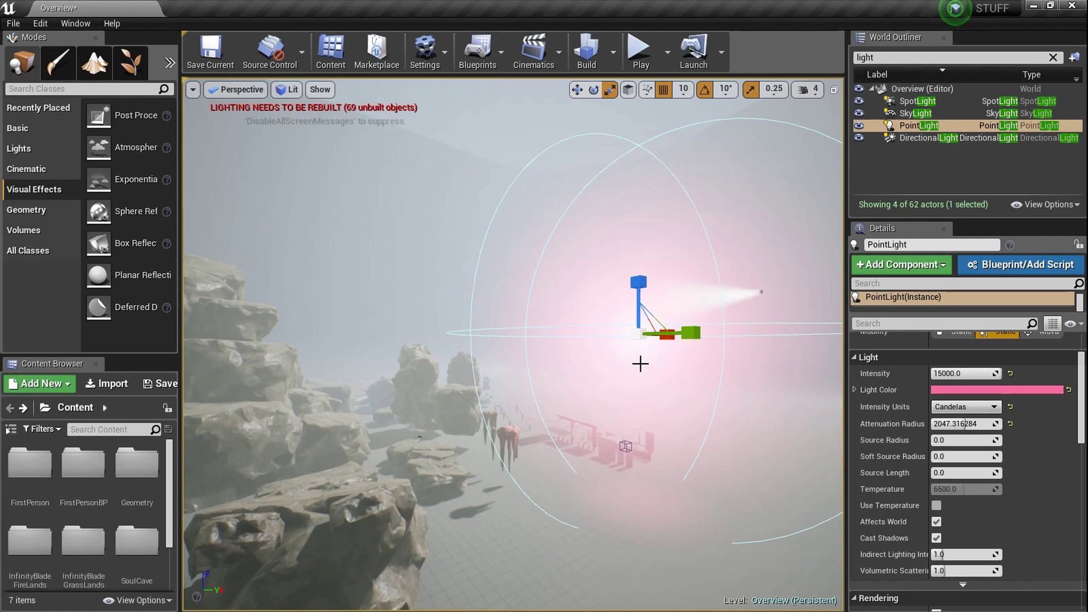
right_click_drag(640, 363, 655, 335)
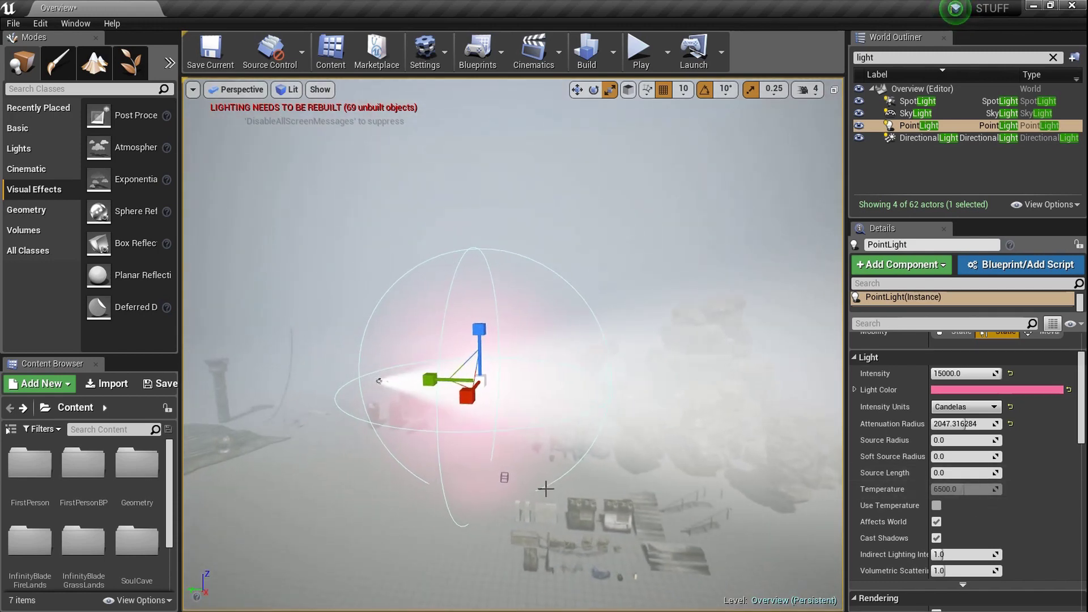
scroll(520, 481, "up", 3)
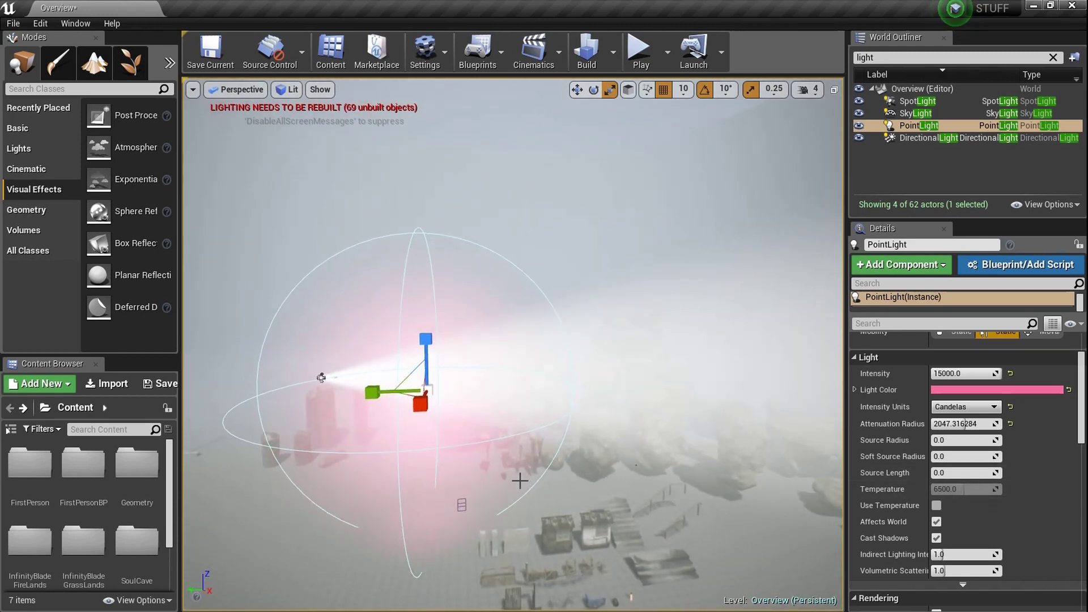